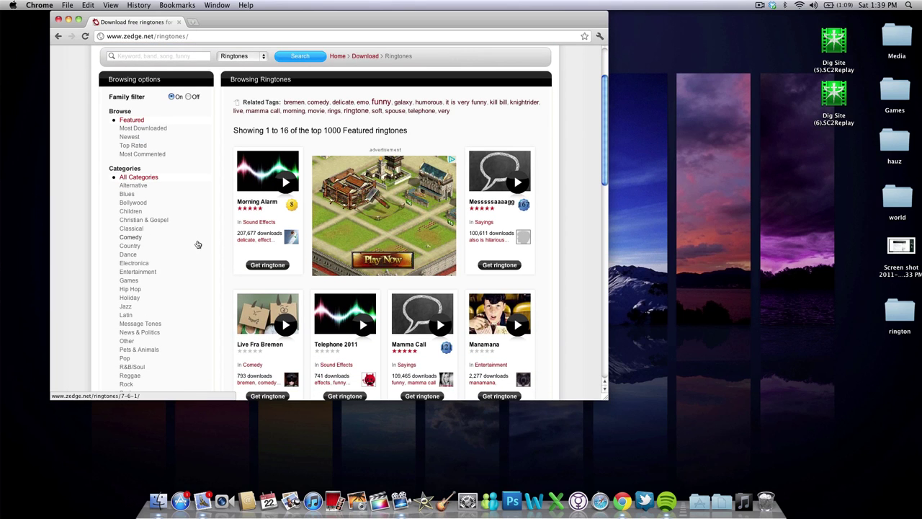
scroll(199, 242, "down", 3)
- Preview the Morning Alarm ringtone from the featured list and open its ringtone page
scroll(199, 240, "up", 2)
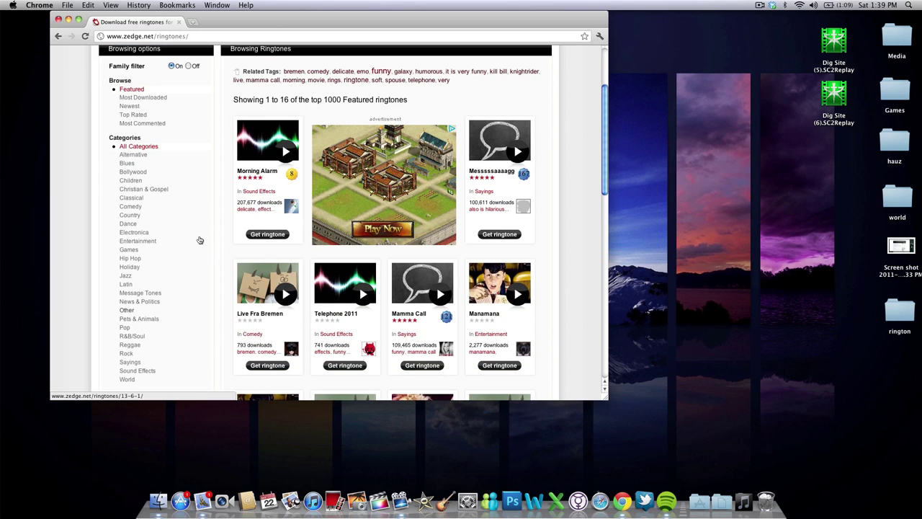
left_click(286, 152)
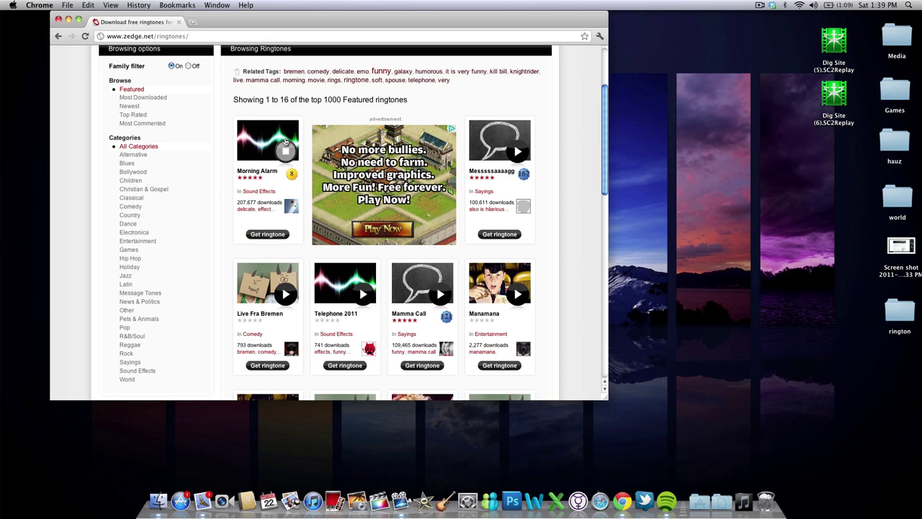
left_click(267, 234)
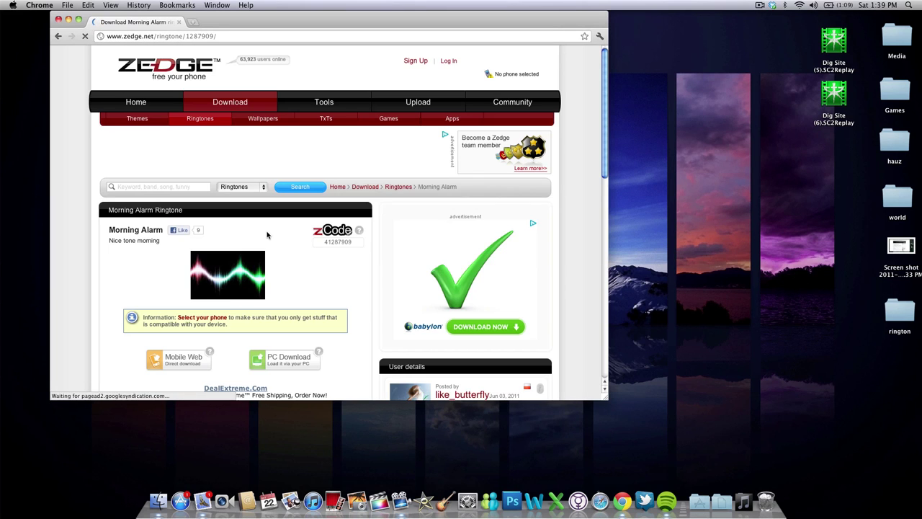
- Save the PC download of the Morning Alarm ringtone to the Desktop as Morning_Alarm
scroll(267, 235, "down", 1)
scroll(266, 234, "down", 5)
scroll(267, 234, "up", 3)
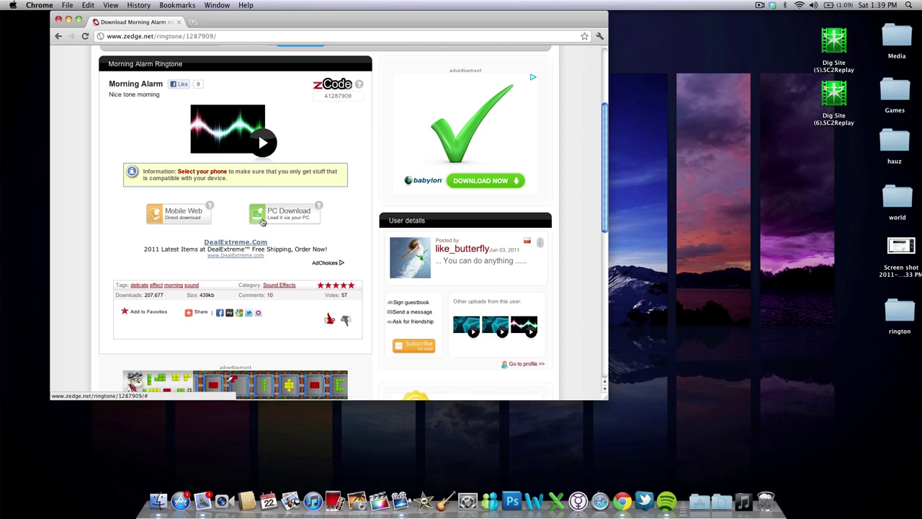
left_click(278, 218)
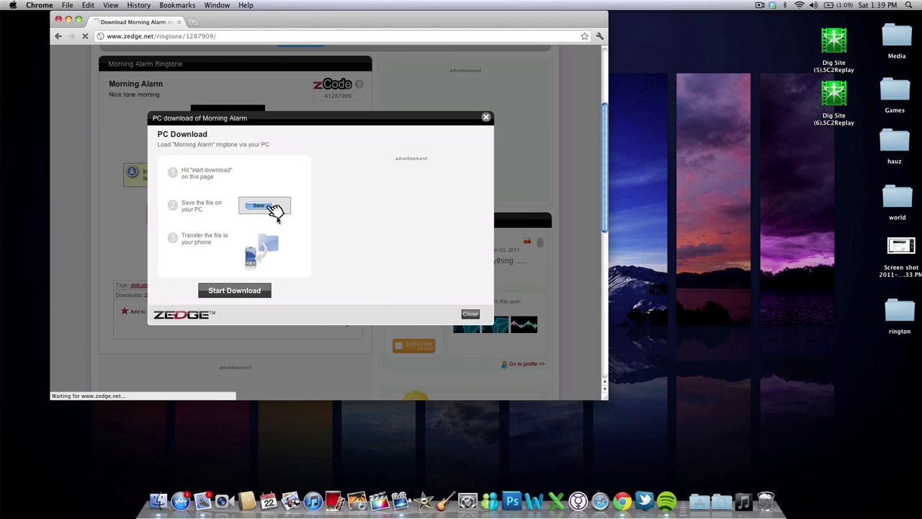
right_click(232, 292)
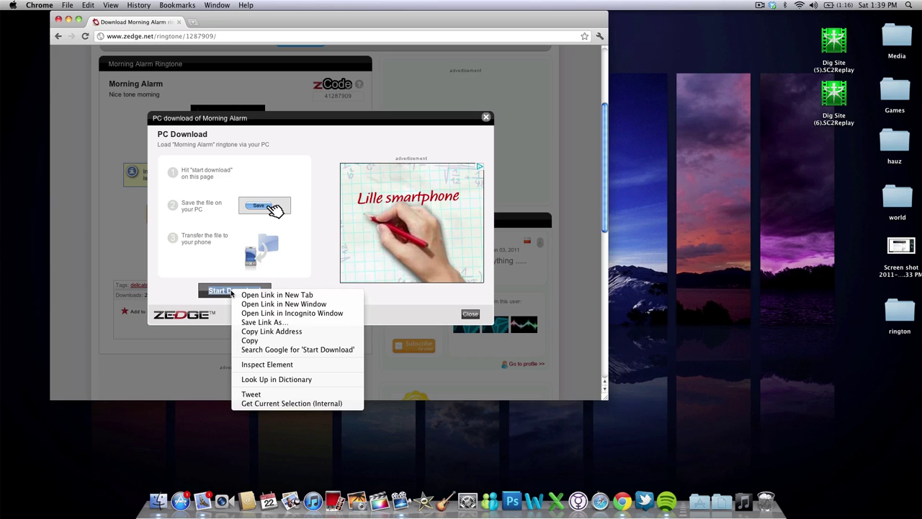
left_click(262, 323)
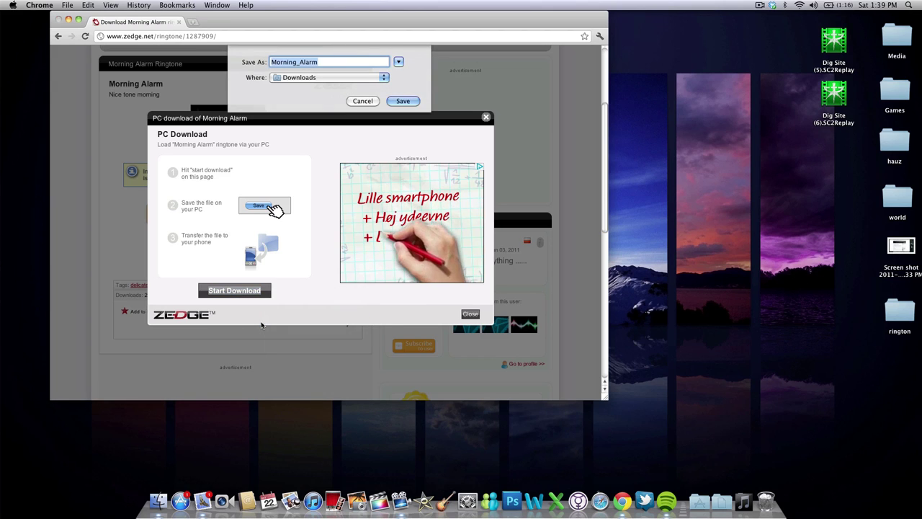
left_click(345, 78)
left_click(297, 129)
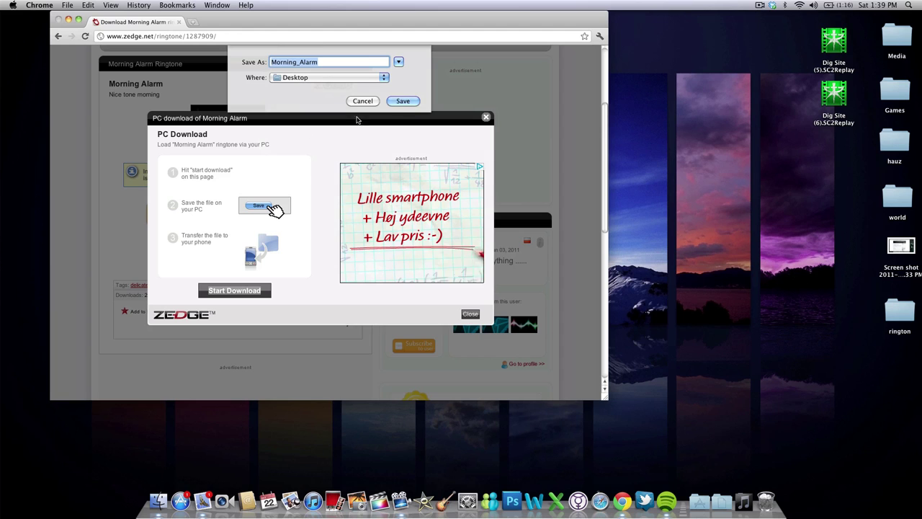
left_click(401, 101)
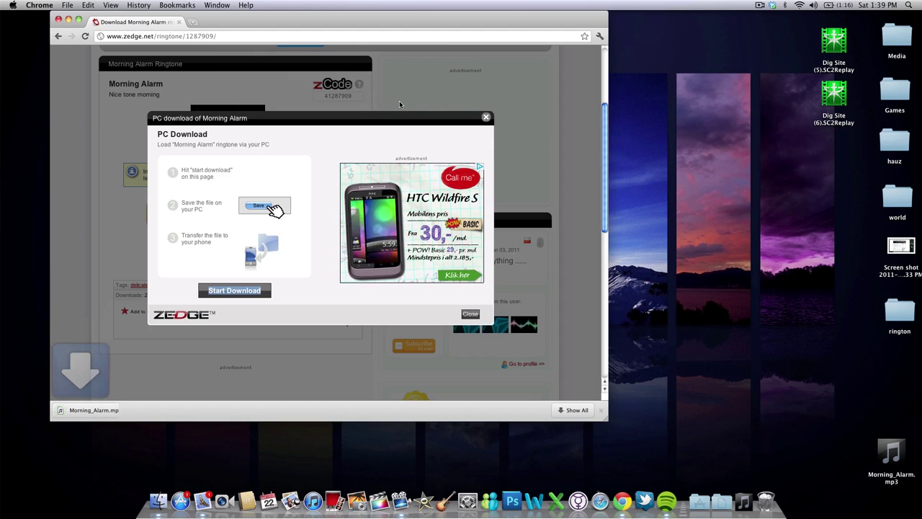
- Close the download dialog and the browser window, and move the Morning_Alarm.mp3 icon to a clear spot on the desktop
left_click(485, 117)
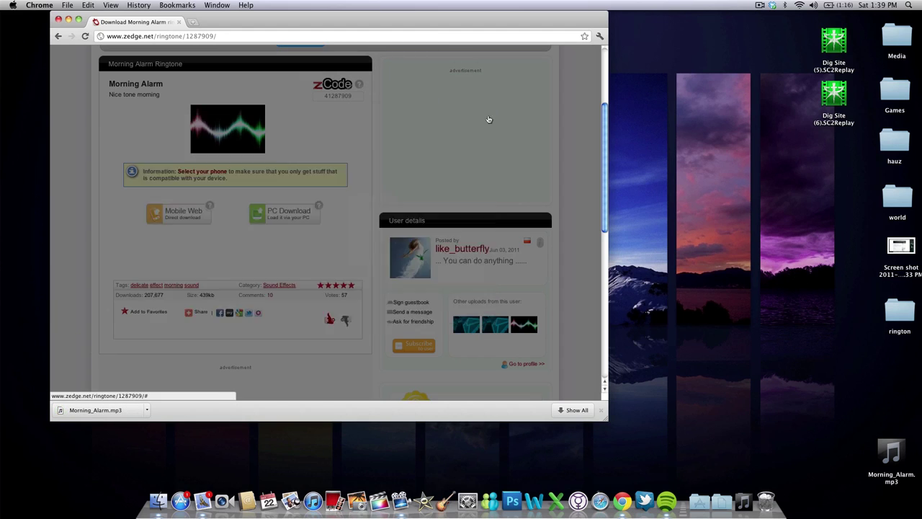
left_click(59, 19)
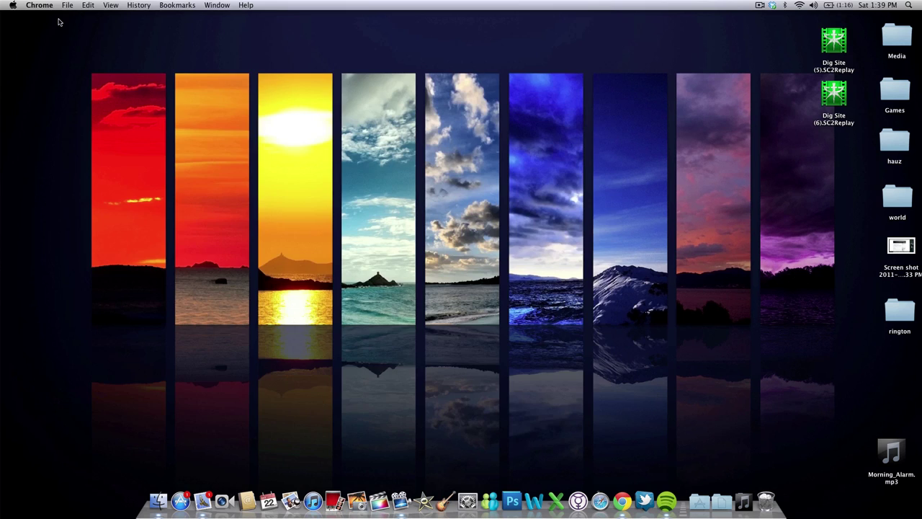
left_click_drag(877, 453, 828, 359)
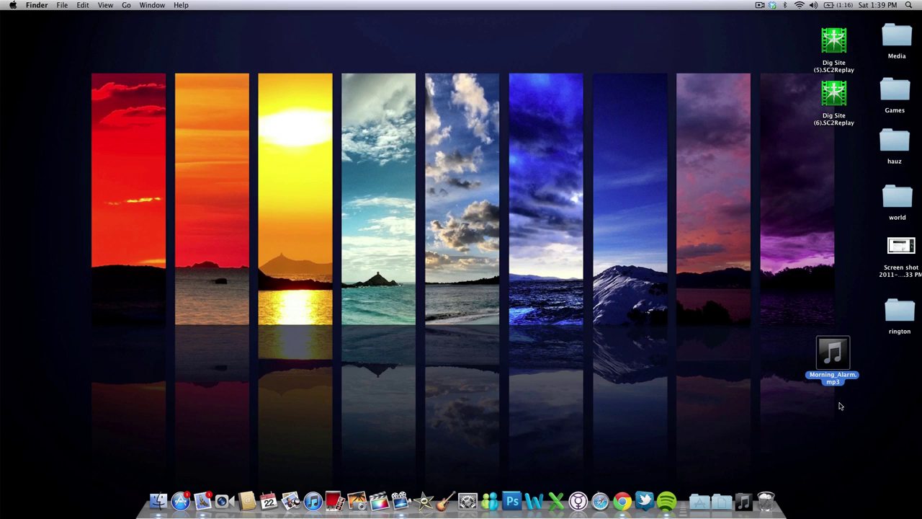
- Show the text "add to iTunes" on screen in Large Type using the launcher
key("ctrl+space")
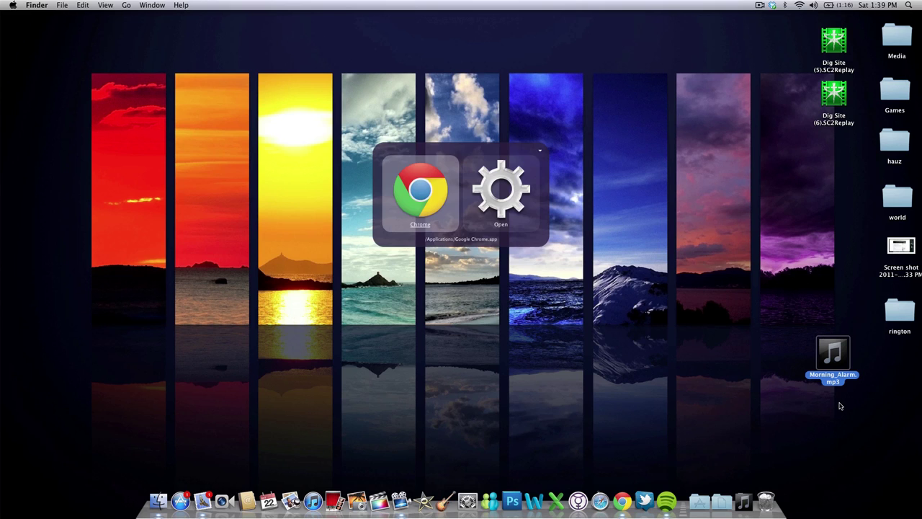
key("period")
type("add to iTunes")
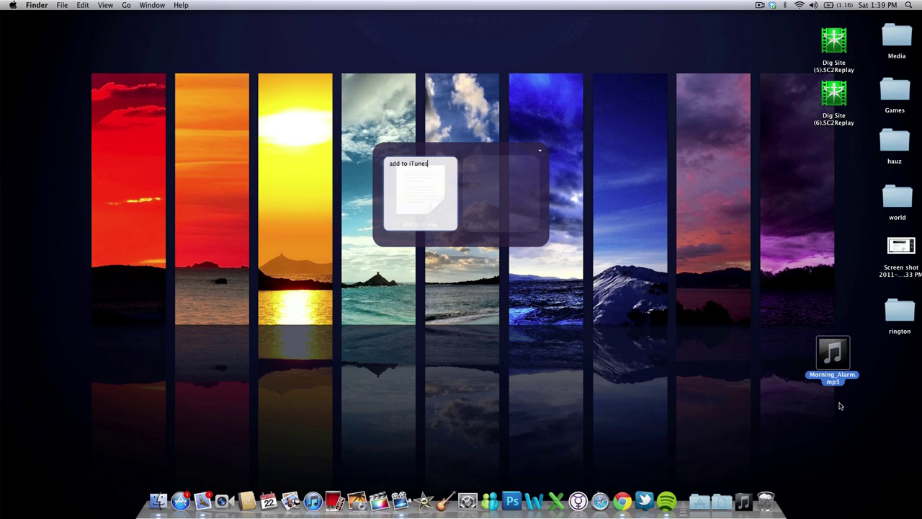
key("Return")
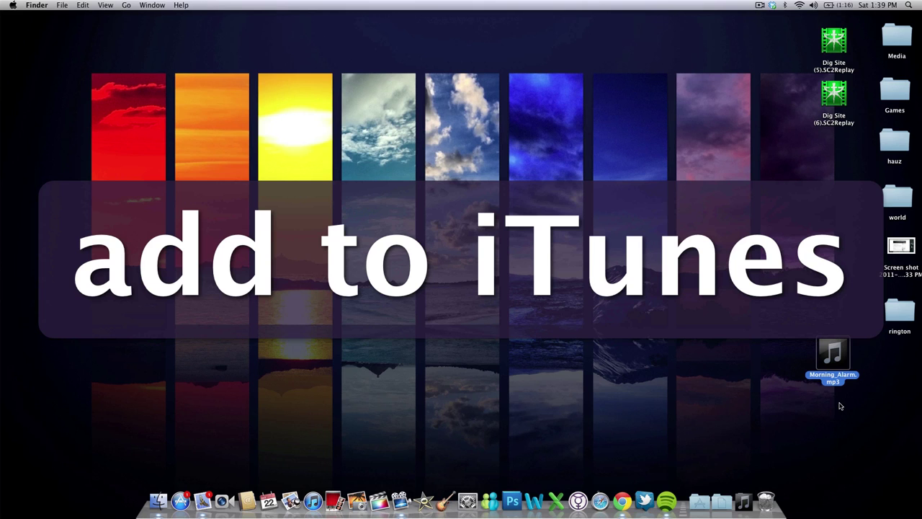
- Open Morning_Alarm.mp3 in iTunes, pause its playback and reposition the iTunes window
double_click(834, 361)
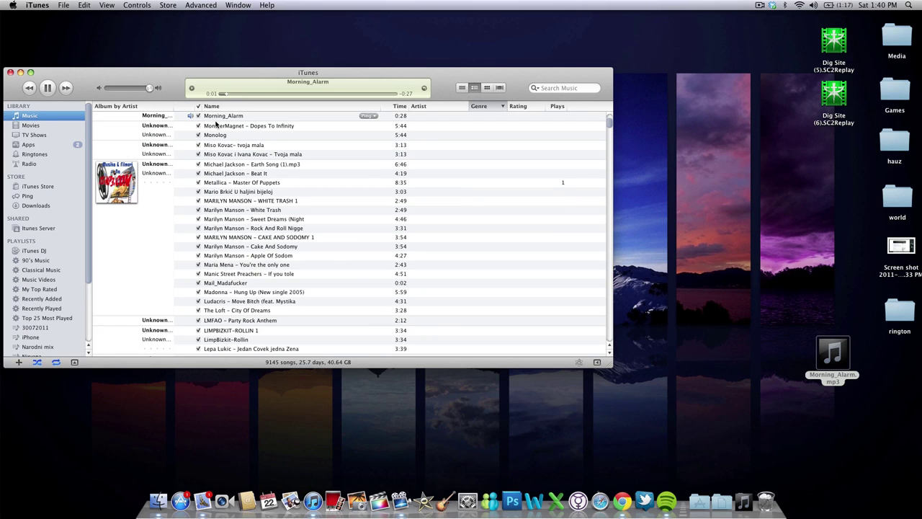
left_click(215, 117)
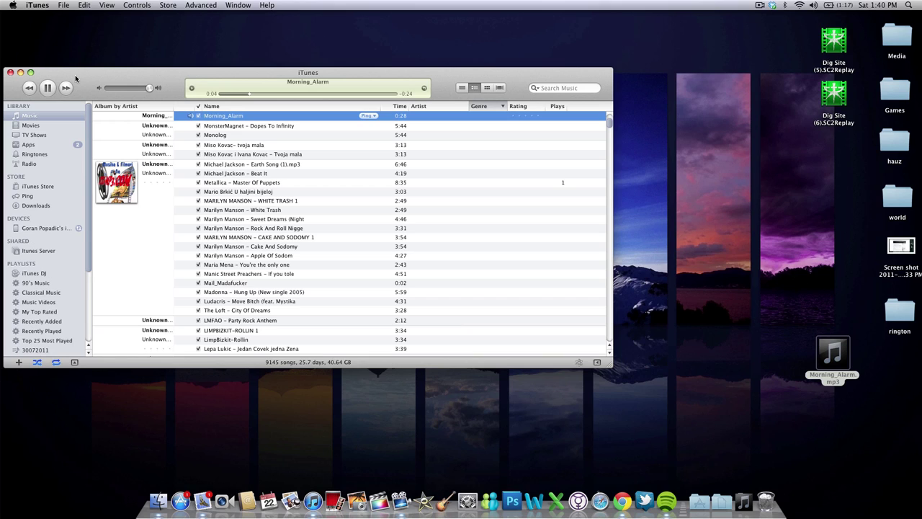
left_click(48, 88)
left_click_drag(120, 80, 248, 60)
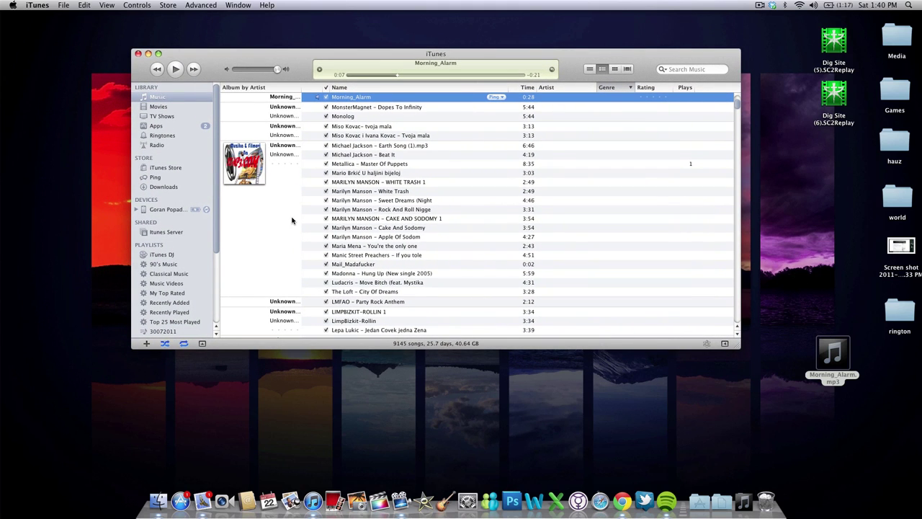
- Show the text "convert to AAC" on screen in Large Type using the launcher
key("ctrl+space")
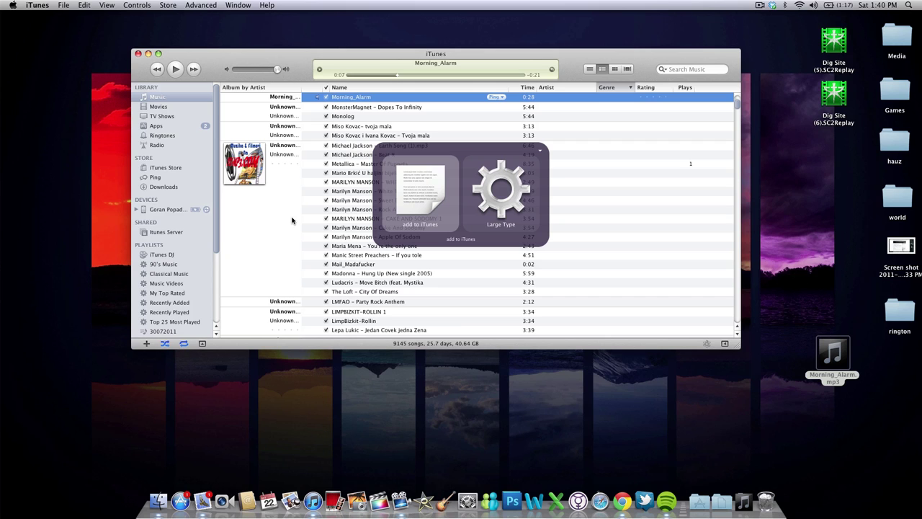
type("convert to AAC")
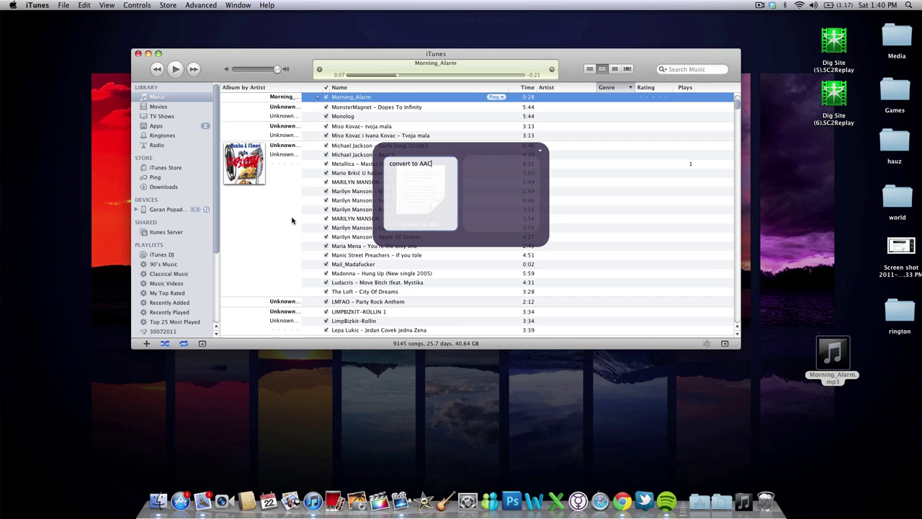
key("Return")
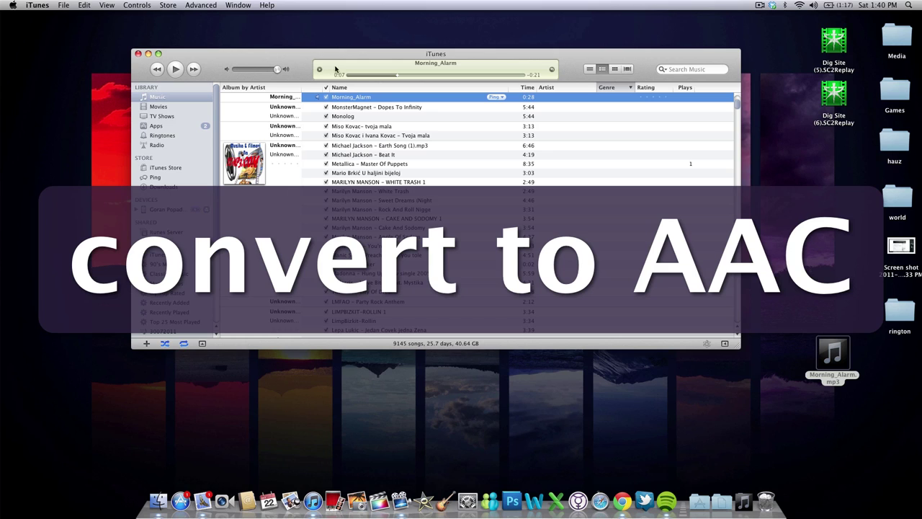
- Create an AAC version of the Morning_Alarm track and search the music library for "morning_"
right_click(342, 100)
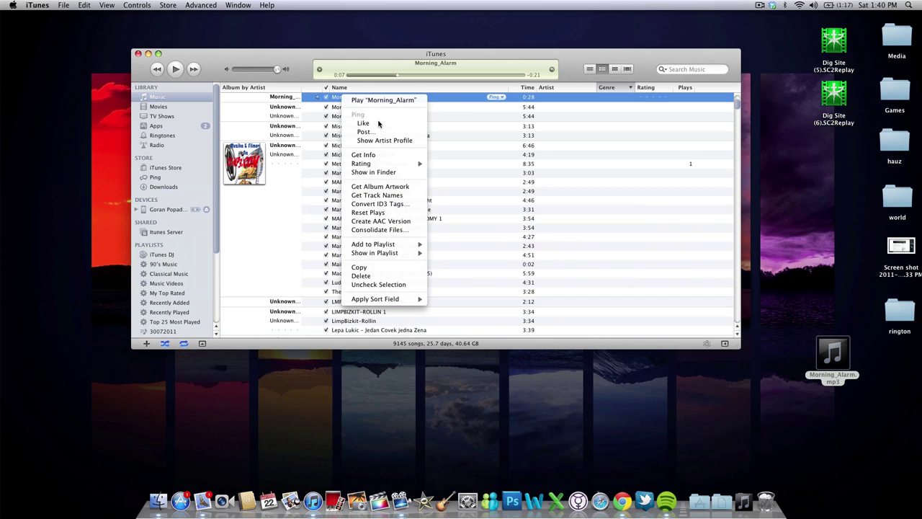
left_click(385, 222)
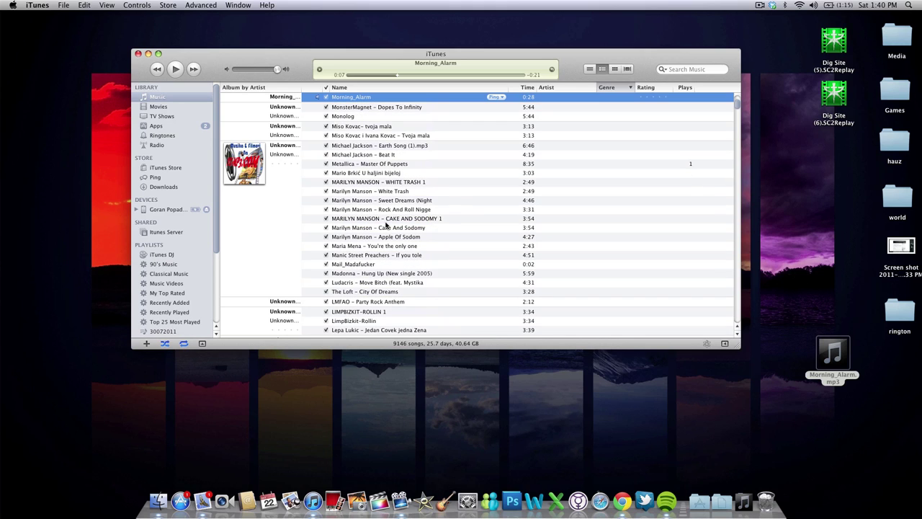
left_click(683, 70)
type("morning_")
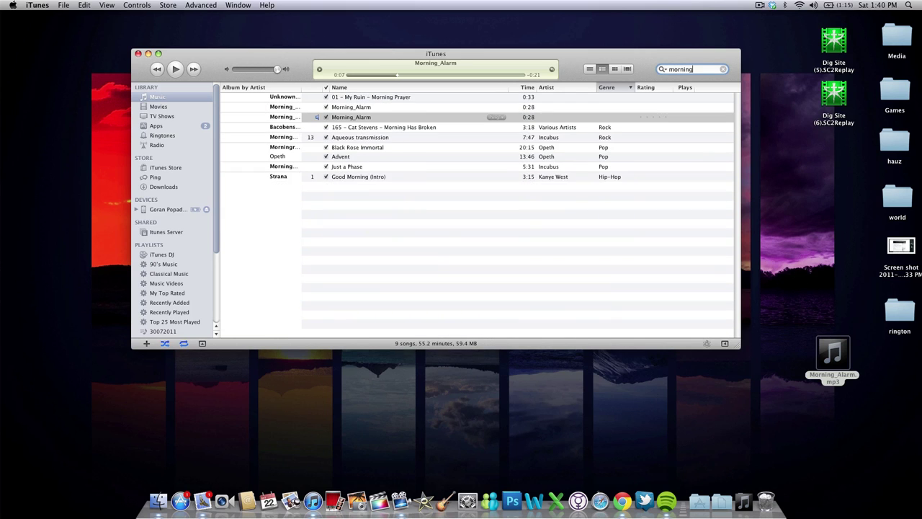
- Check the file information of the first Morning_Alarm track in the search results to identify its audio format
left_click(362, 99)
right_click(354, 98)
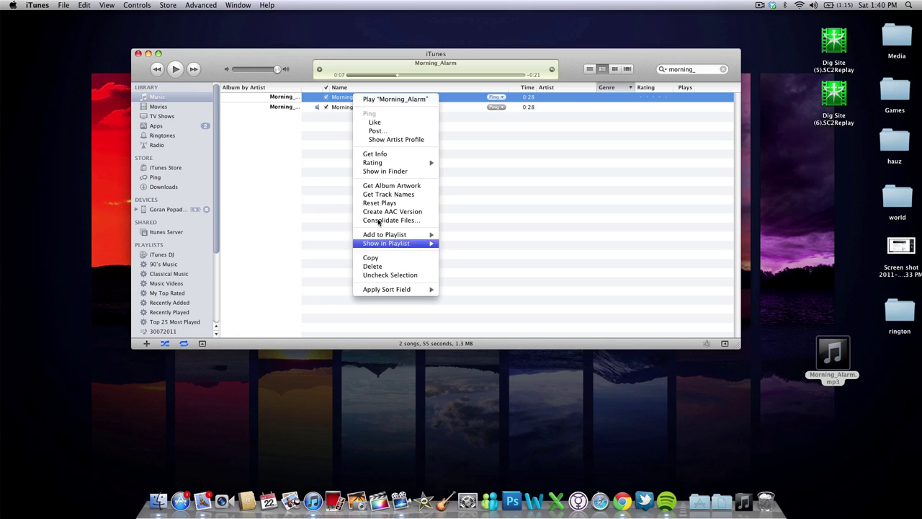
left_click(374, 153)
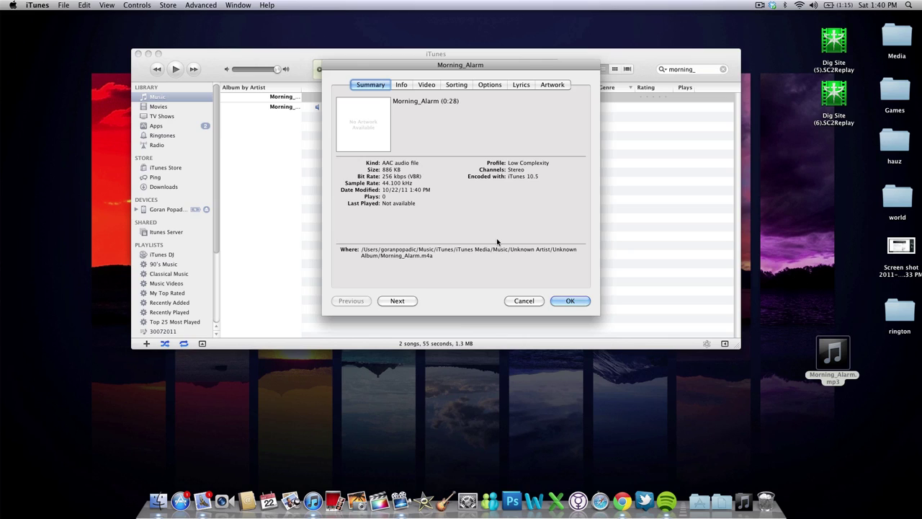
left_click(564, 298)
key("ctrl+space")
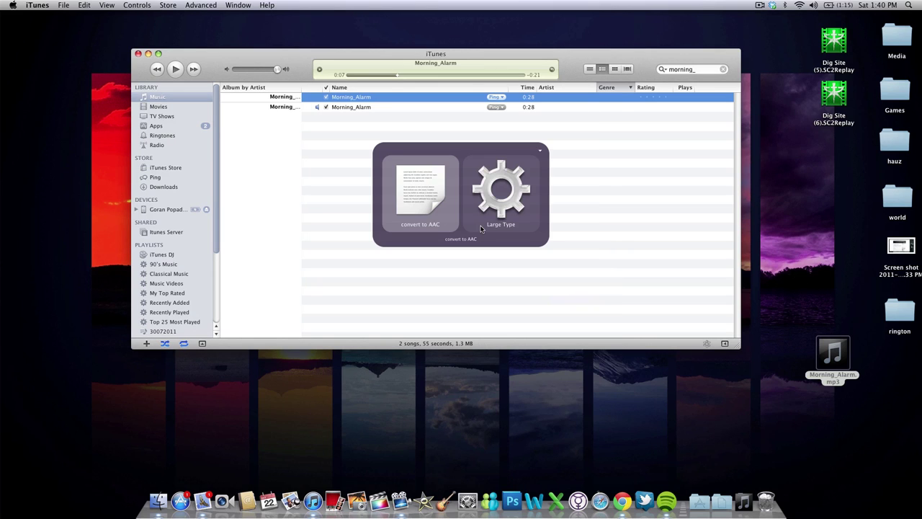
key("period")
key("BackSpace")
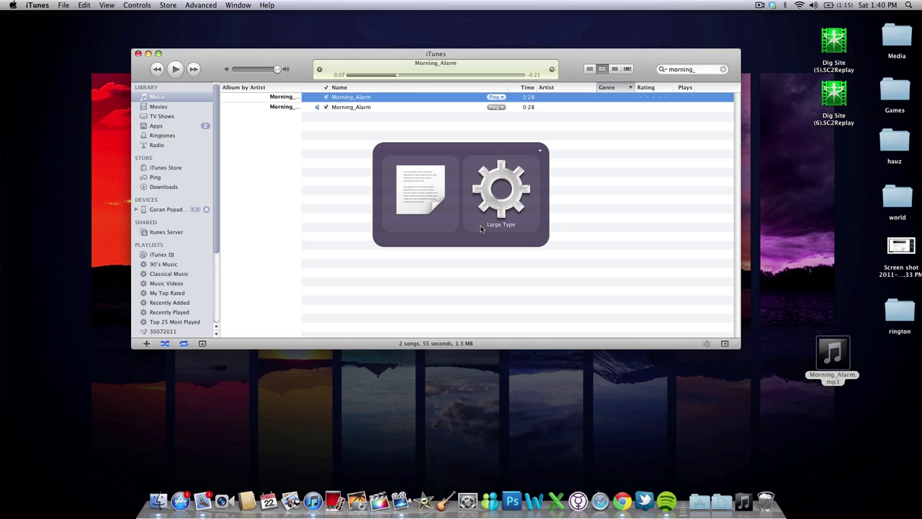
key("Escape")
- Show the text "locate in Finder" on screen in Large Type using the launcher, and dismiss it
key("ctrl+space")
key("period")
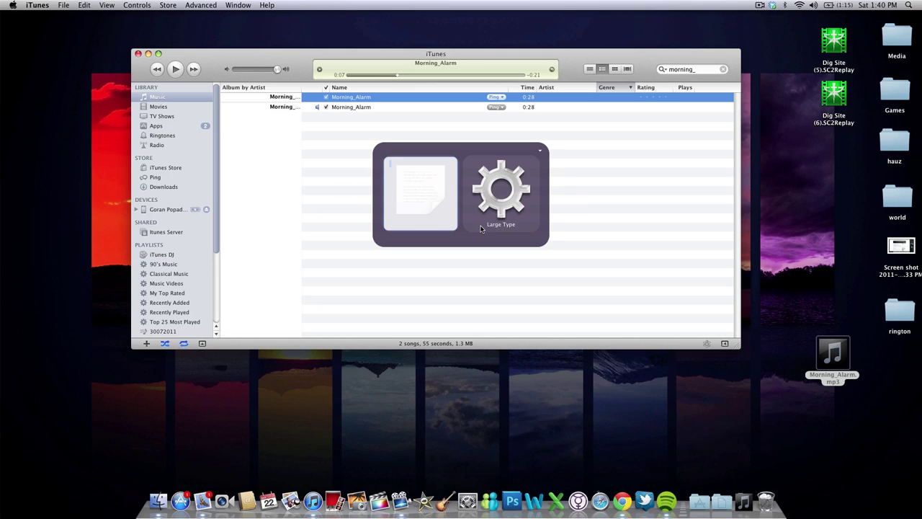
type("locat")
key("BackSpace")
key("BackSpace")
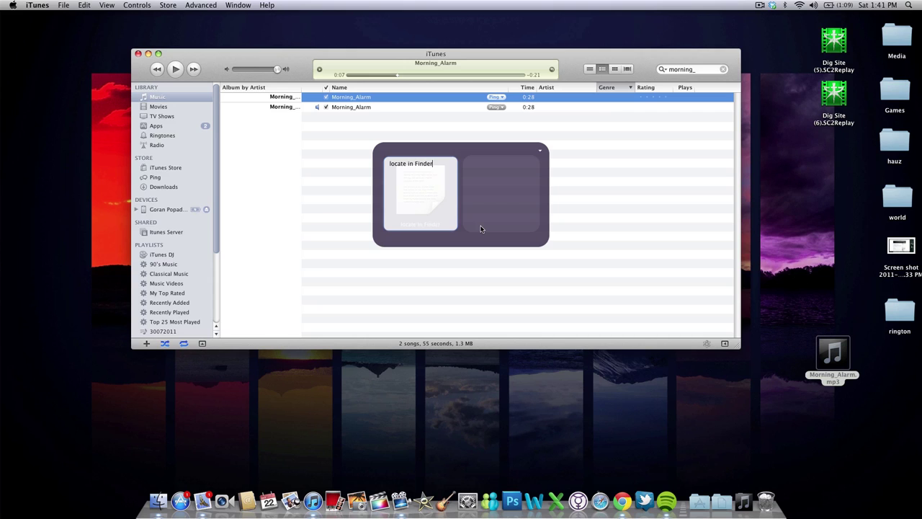
type("in Finder")
key("Return")
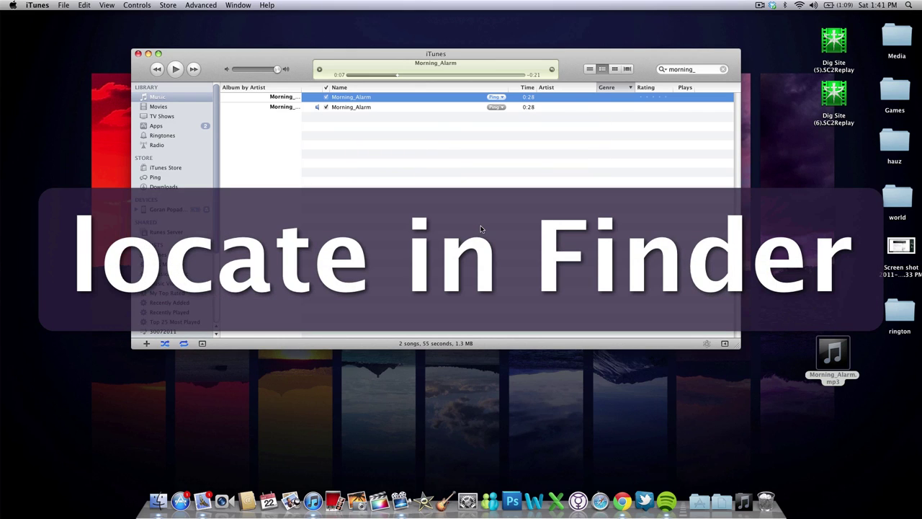
left_click(481, 230)
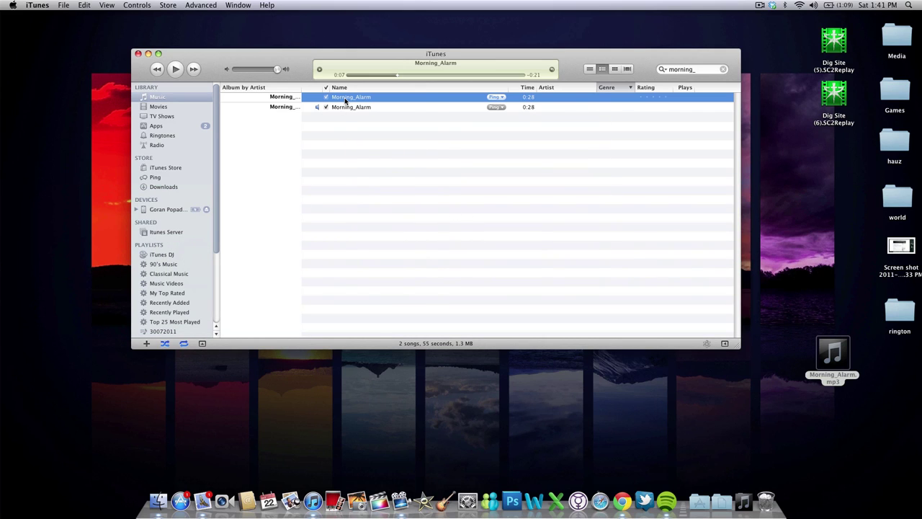
- Reveal the AAC version of Morning_Alarm in Finder and move the Finder window clear of the track list
right_click(345, 101)
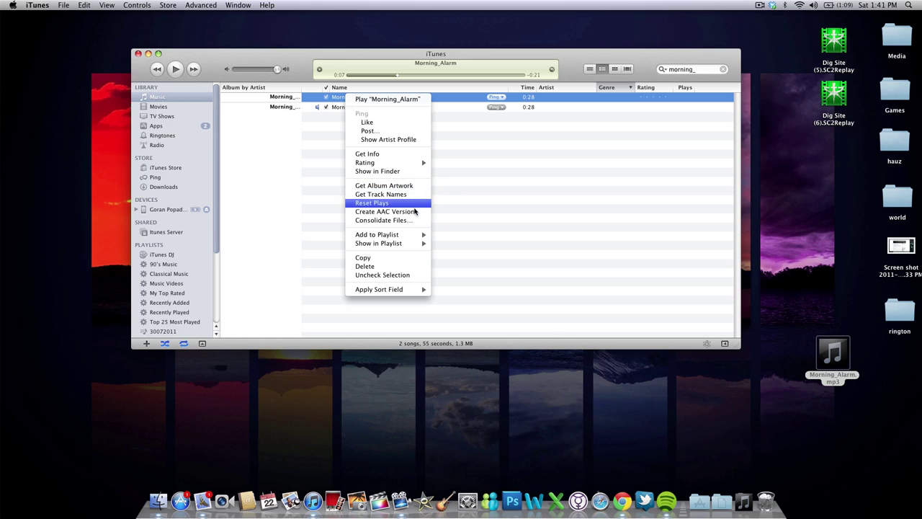
left_click(378, 171)
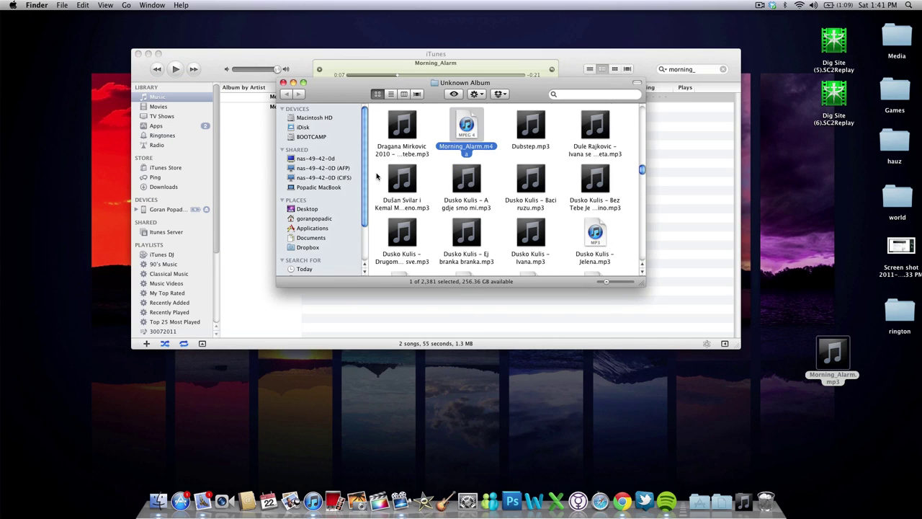
left_click_drag(431, 93, 656, 173)
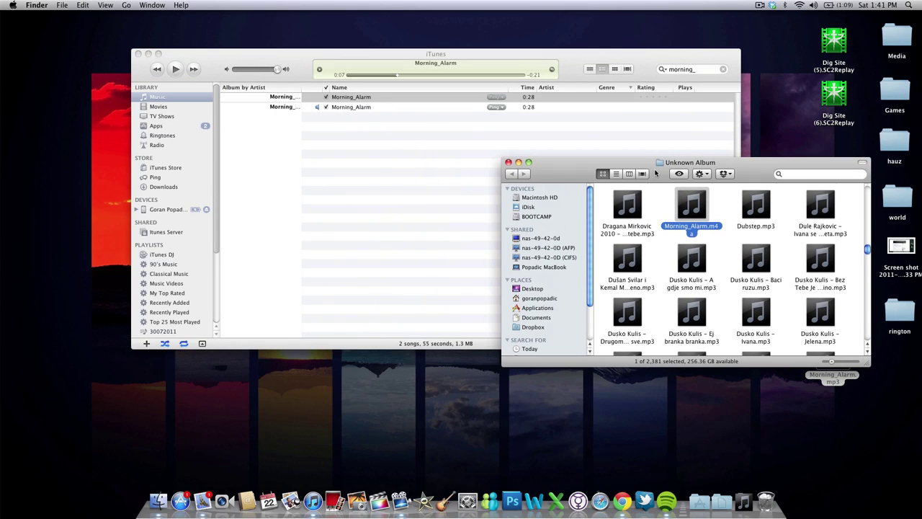
- Show the text "rename extension to .m4r instead of current .m4a" on screen in Large Type using the launcher, and dismiss it
key("ctrl+space")
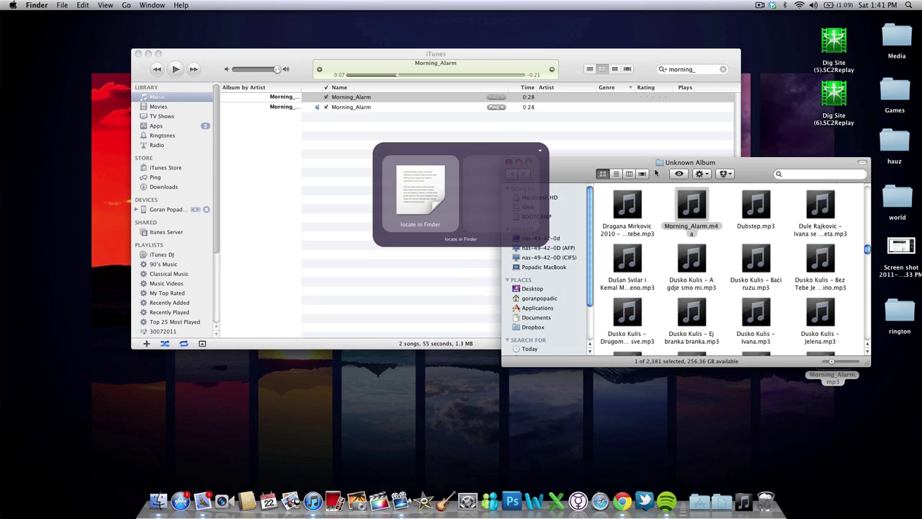
key("period")
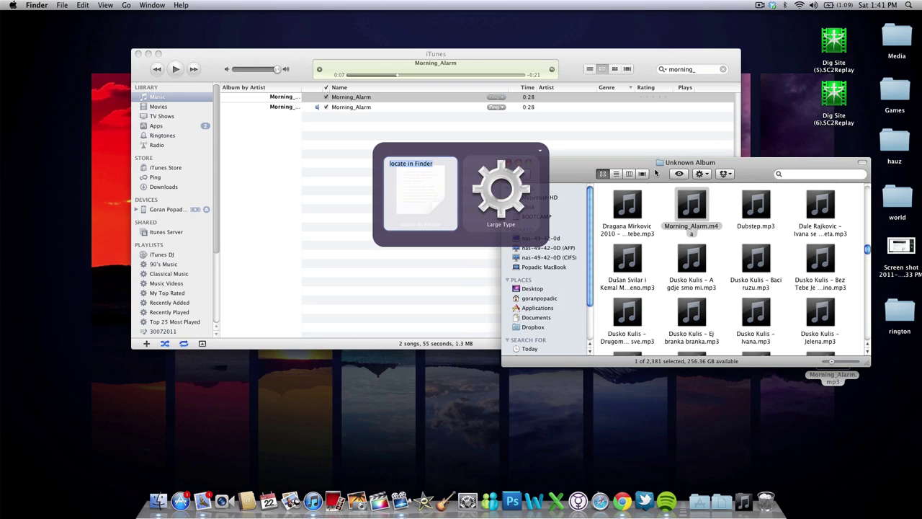
key("BackSpace")
type("rename extension to .m4r instead of")
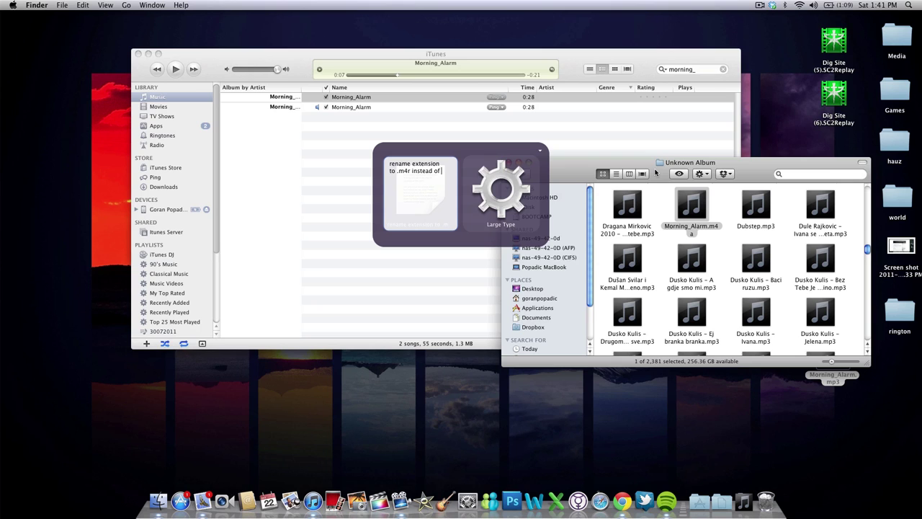
type(" current .m4a")
key("Return")
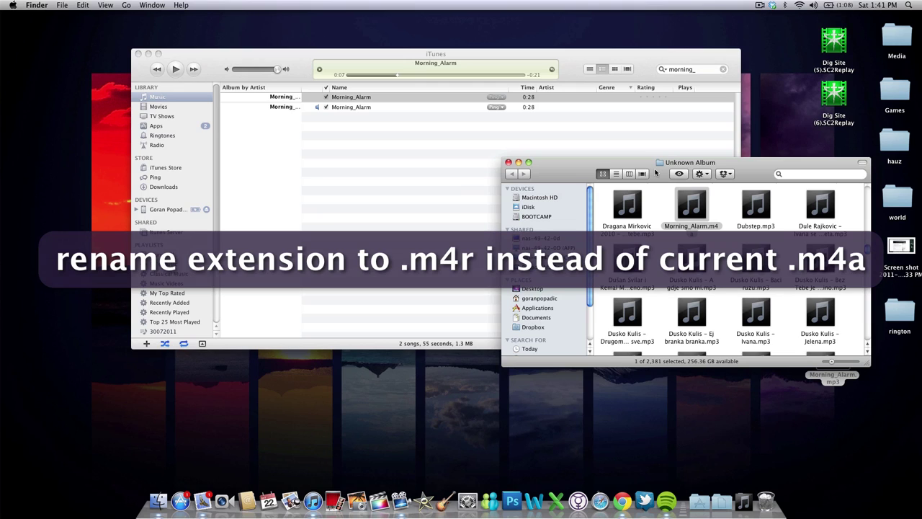
key("Escape")
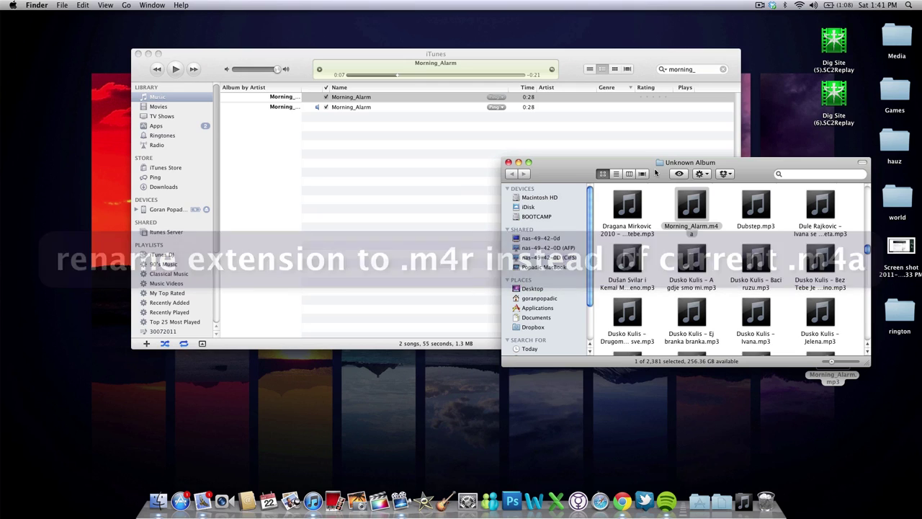
- Show the text "m4a = m4r" on screen in Large Type using the launcher, and dismiss it
key("ctrl+space")
key("period")
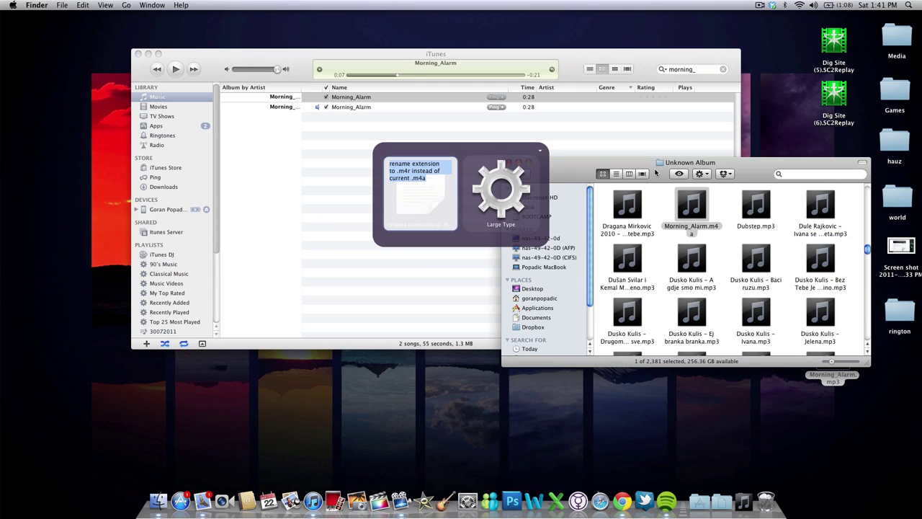
type("m")
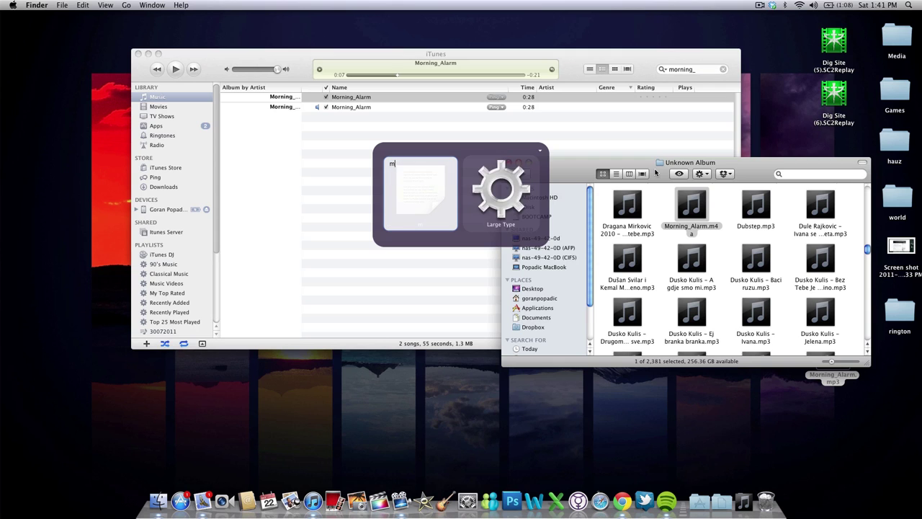
type("4a = ")
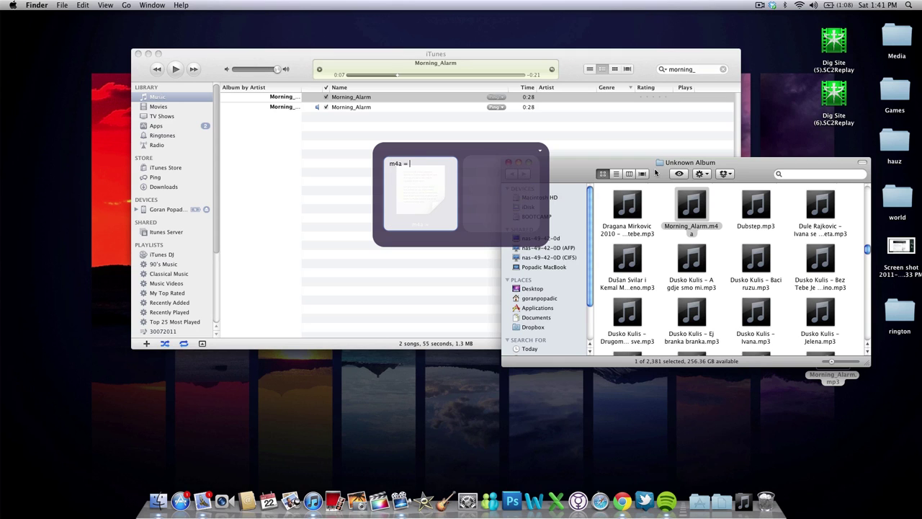
type("m4r")
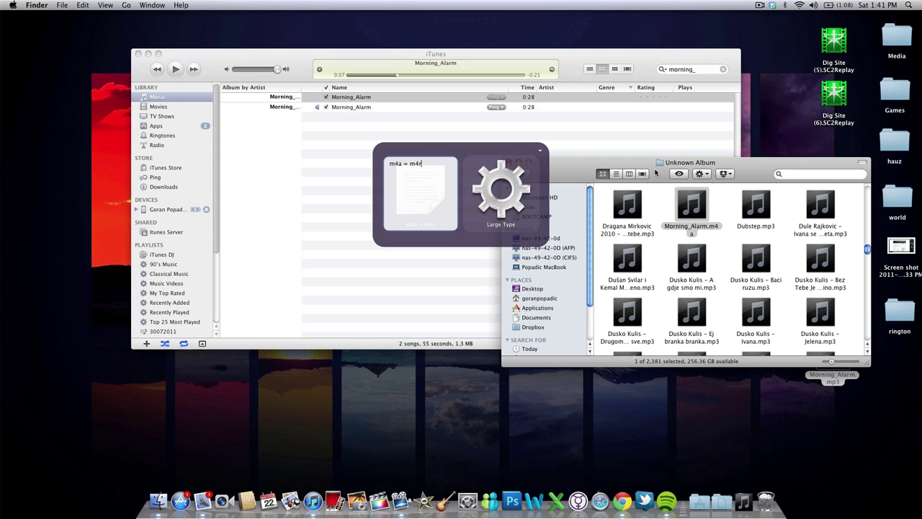
key("Return")
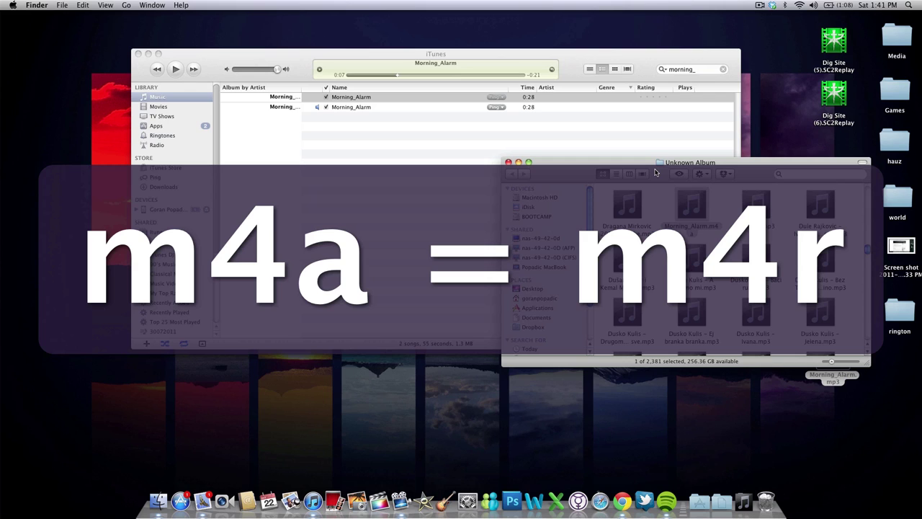
key("Escape")
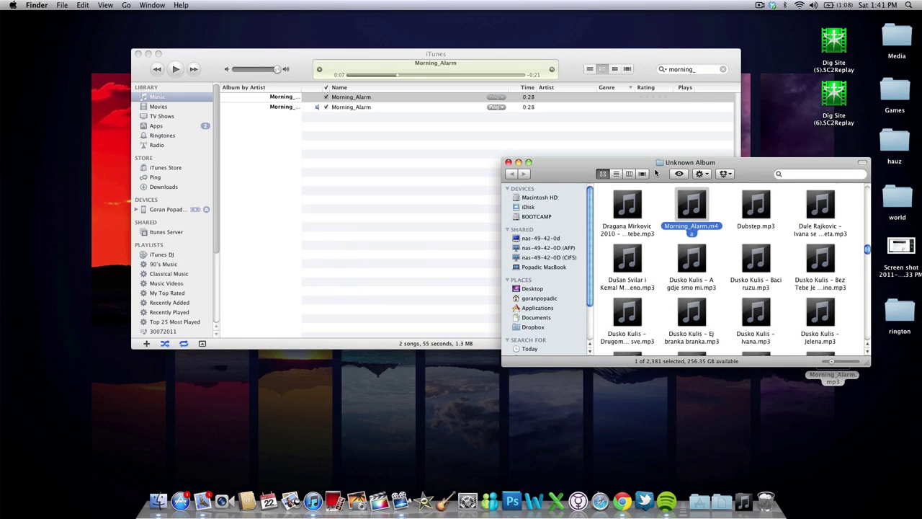
- Rename Morning_Alarm.m4a in the Unknown Album folder to Morning_Alarm.m4r and accept the extension change
right_click(699, 227)
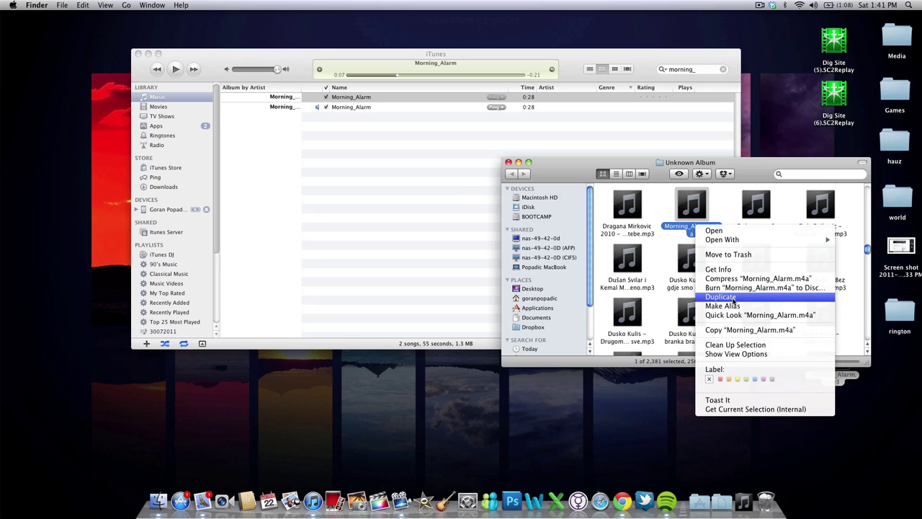
left_click(734, 301)
left_click(679, 226)
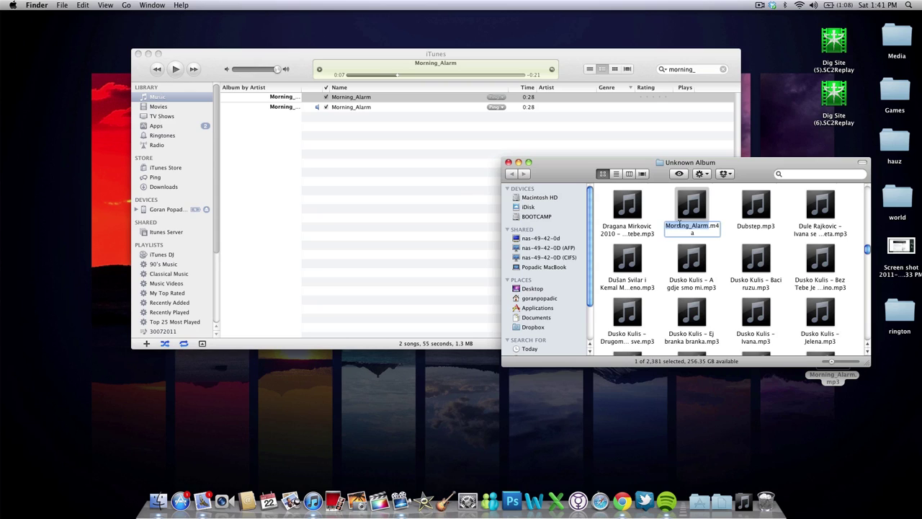
key("Right")
key("BackSpace")
type("r")
key("Return")
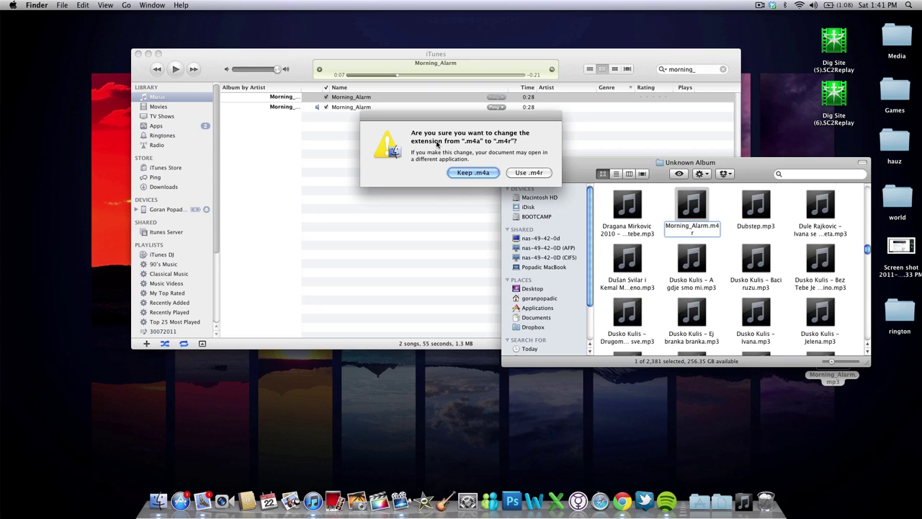
left_click(528, 173)
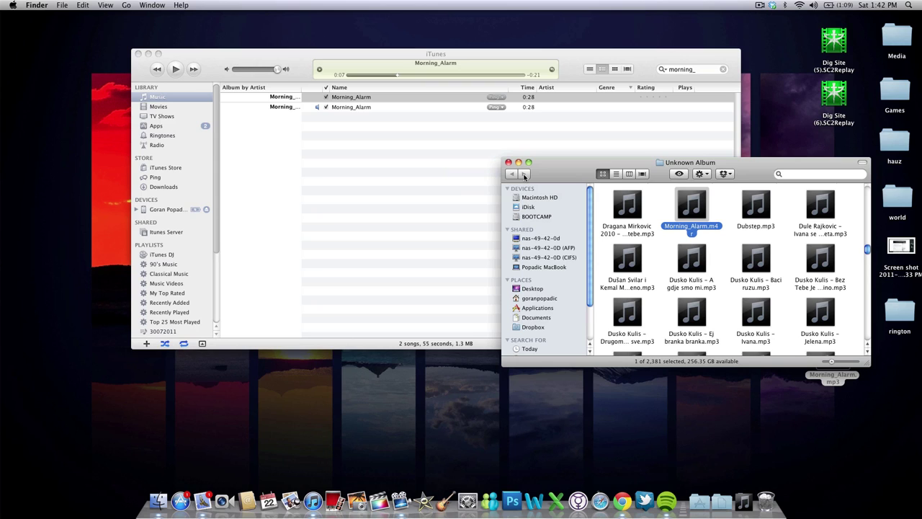
- Switch to iTunes, show the text "remove from iTunes but keep file!" in Large Type using the launcher, and dismiss it
left_click(413, 180)
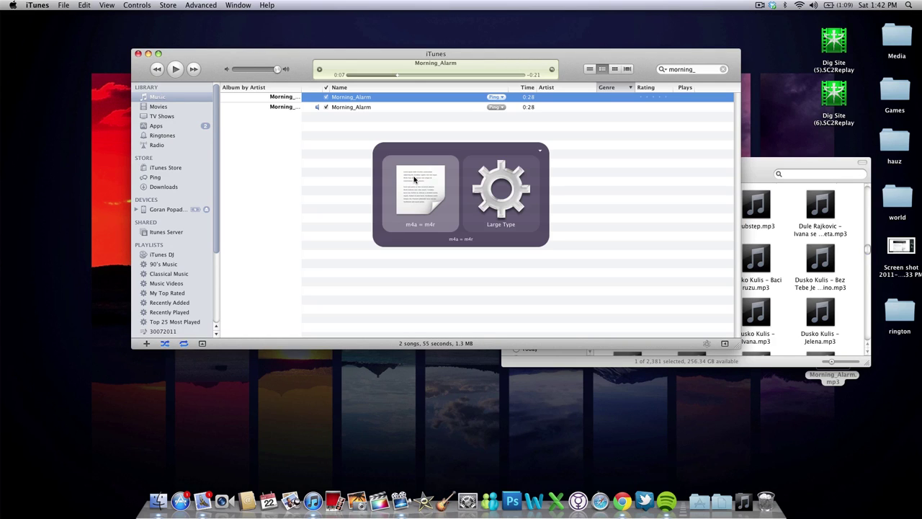
type("r")
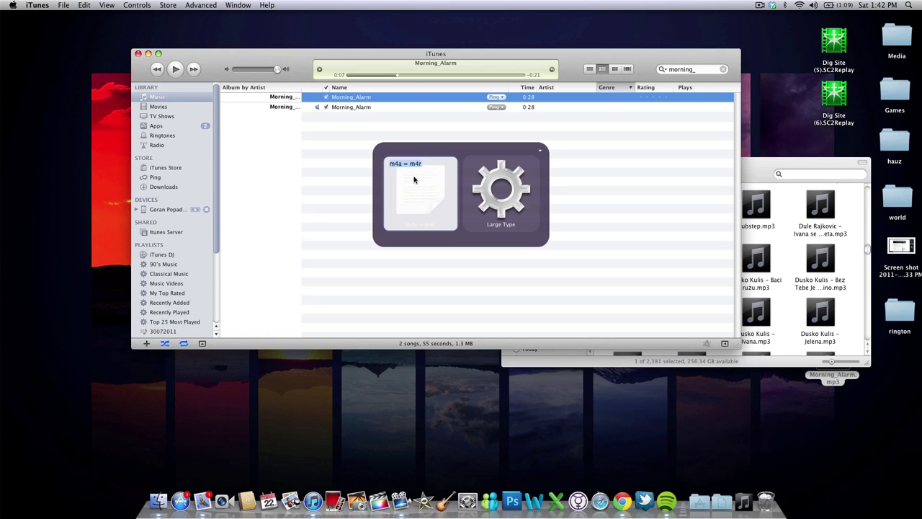
type("emove from iTun")
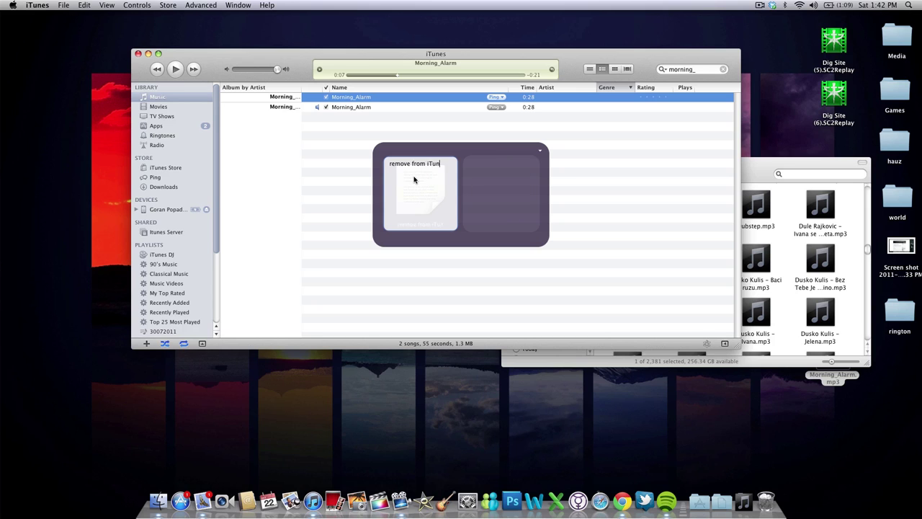
type("es but keep file!")
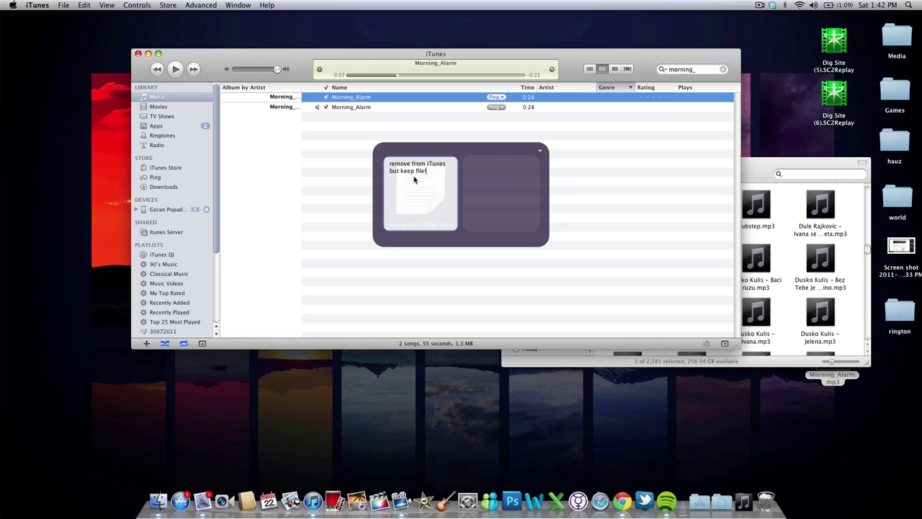
key("Return")
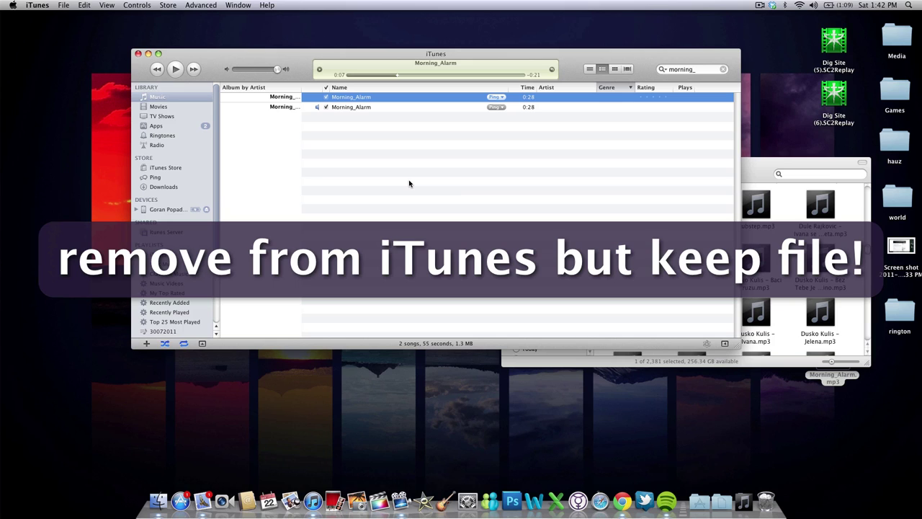
key("Escape")
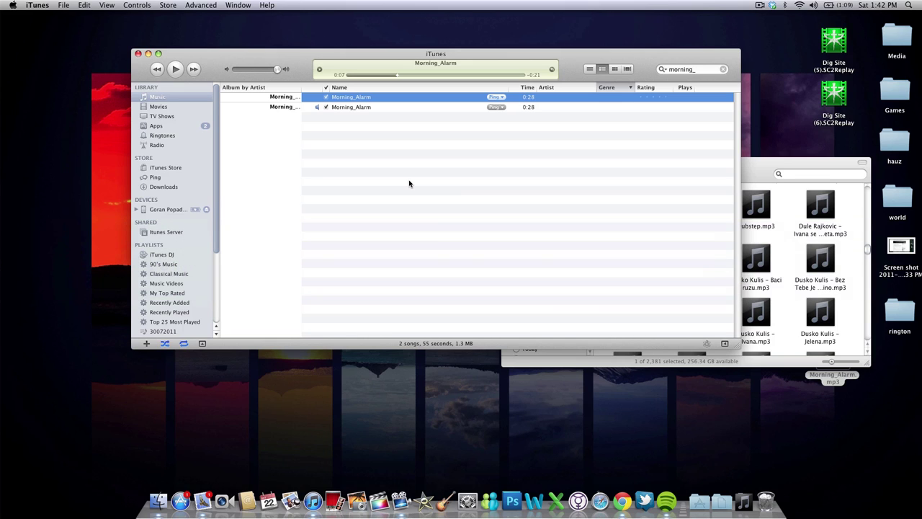
- Delete the first Morning_Alarm track from the music library while keeping its file, and move the iTunes window to uncover the Finder file
right_click(346, 95)
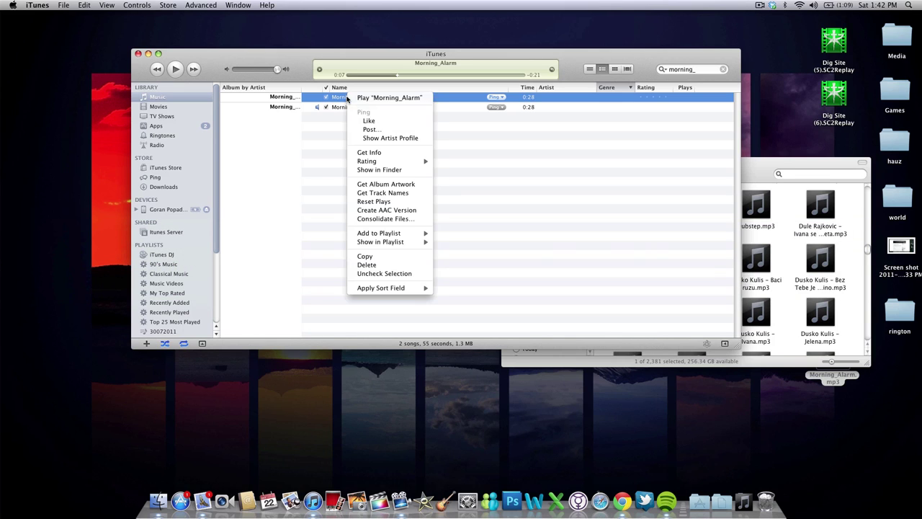
left_click(385, 265)
left_click(548, 188)
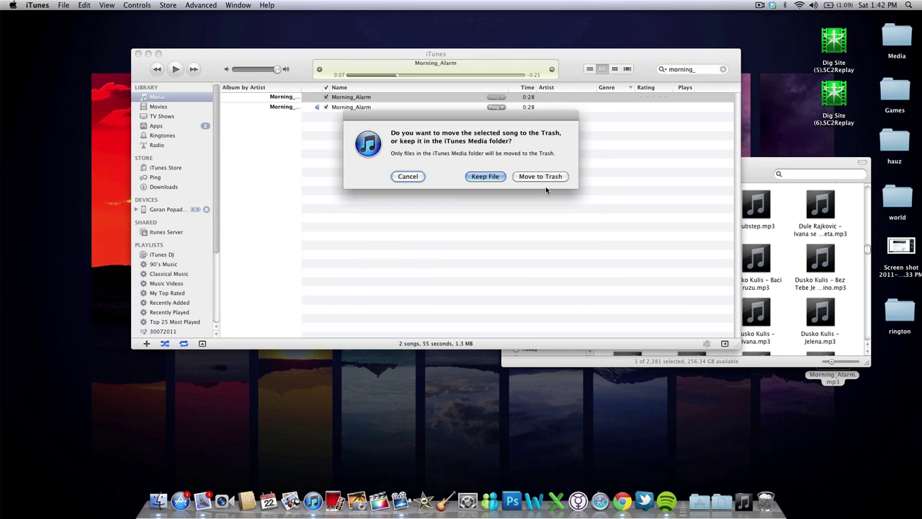
left_click(479, 179)
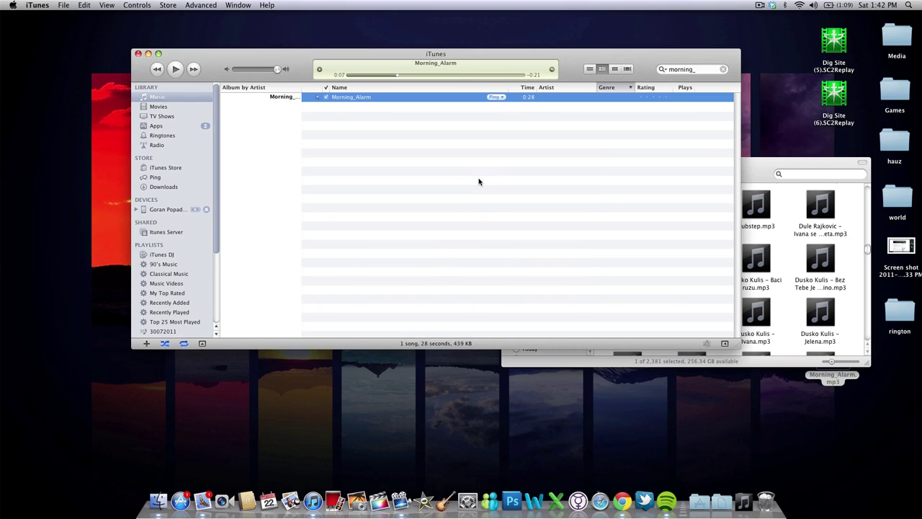
left_click_drag(502, 54, 426, 40)
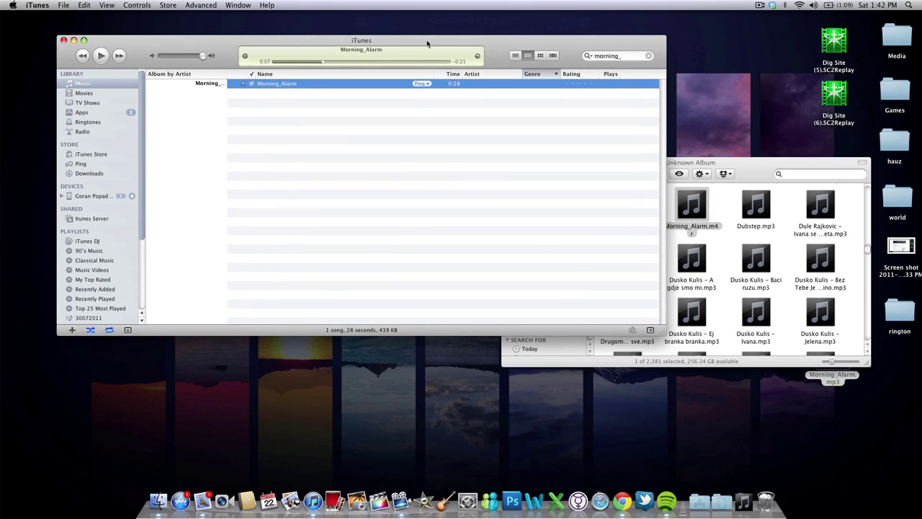
- Show the text "open the edited file in Finder" on screen in Large Type using the launcher
key("ctrl+space")
type("open")
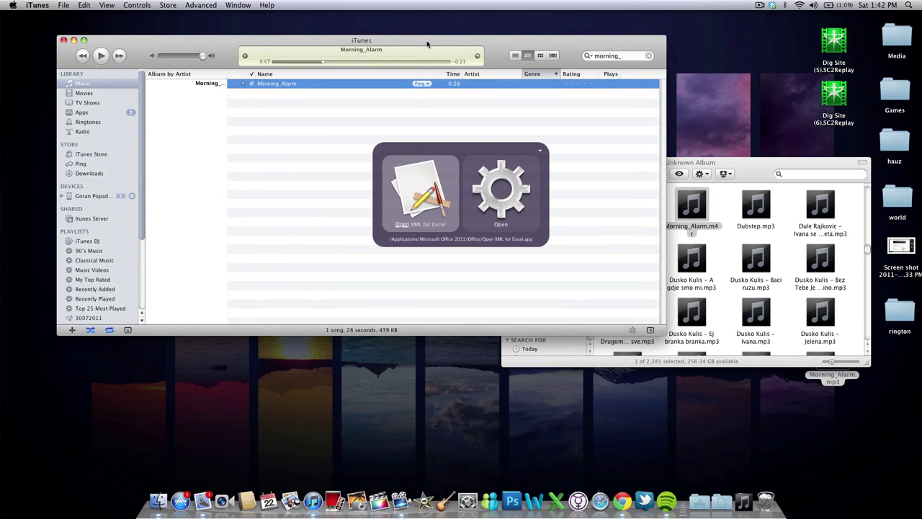
key("period")
type("open the fil")
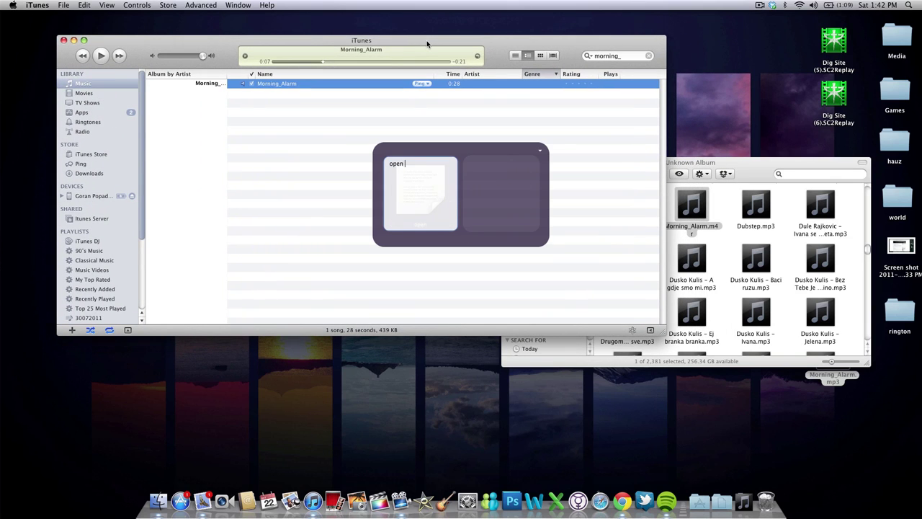
key("BackSpace")
key("BackSpace")
key("BackSpace")
type("edited file in")
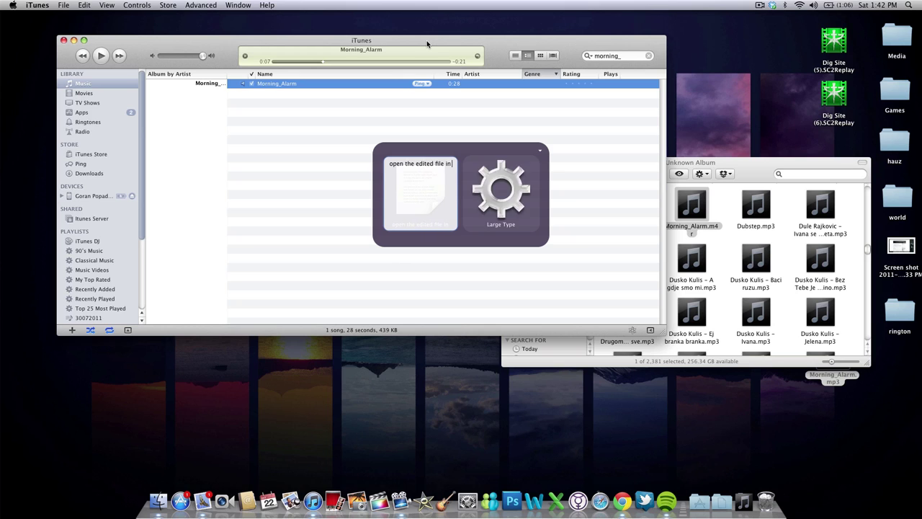
type(" Finder")
key("Return")
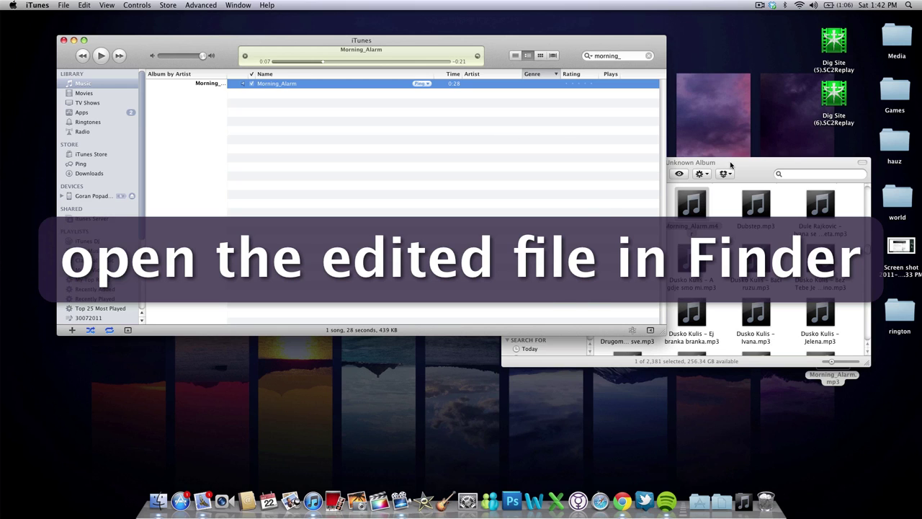
- Open Morning_Alarm.m4r from the Finder folder in iTunes and stop its playback
left_click(731, 165)
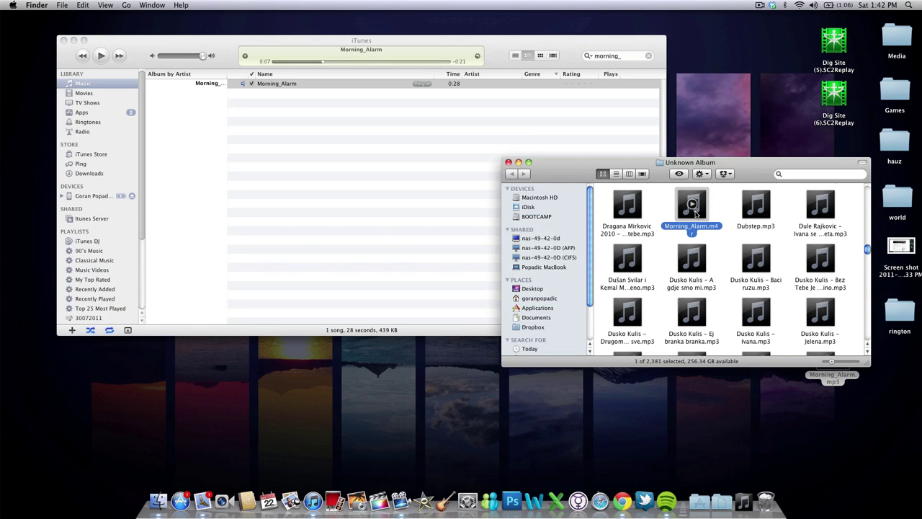
double_click(696, 213)
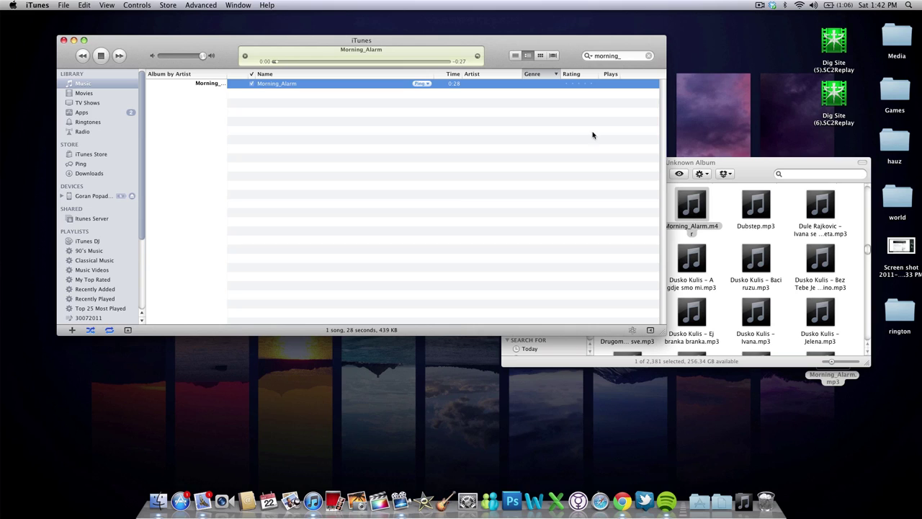
left_click(100, 55)
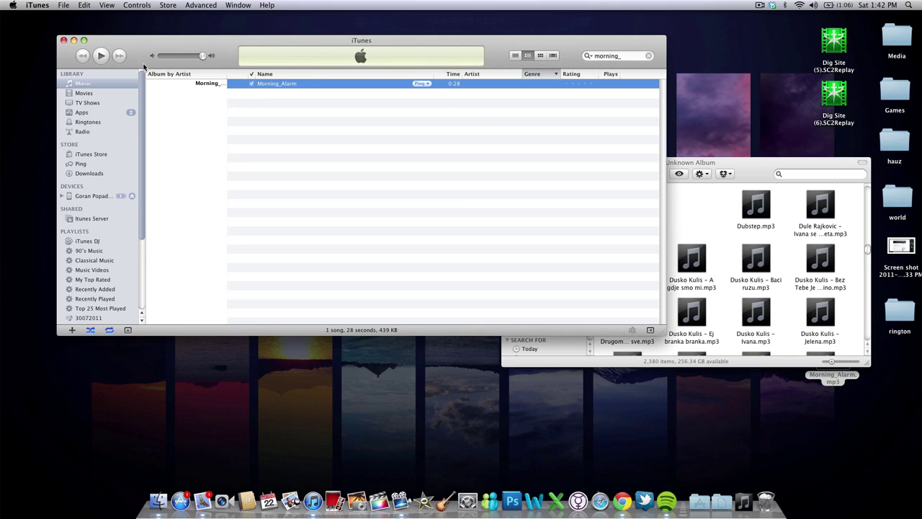
- Open the Ringtones library and select the Morning_Alarm ringtone
left_click(106, 122)
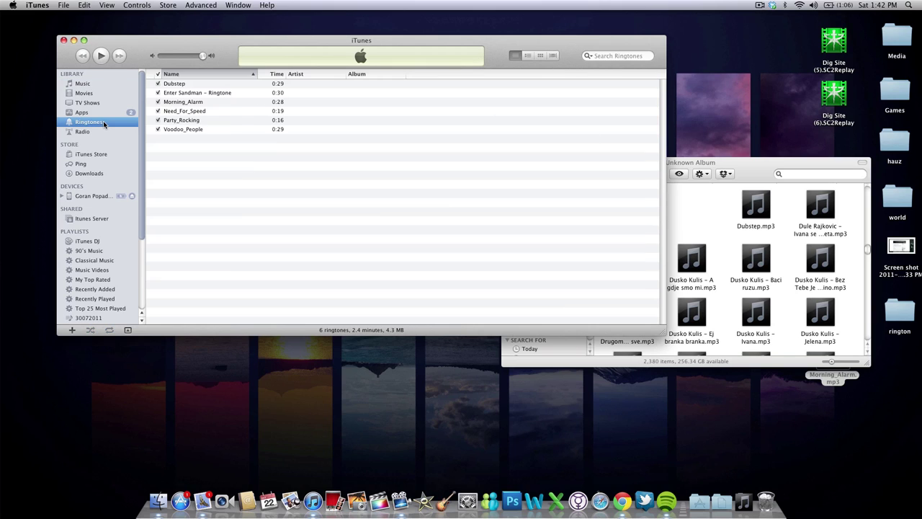
left_click(188, 104)
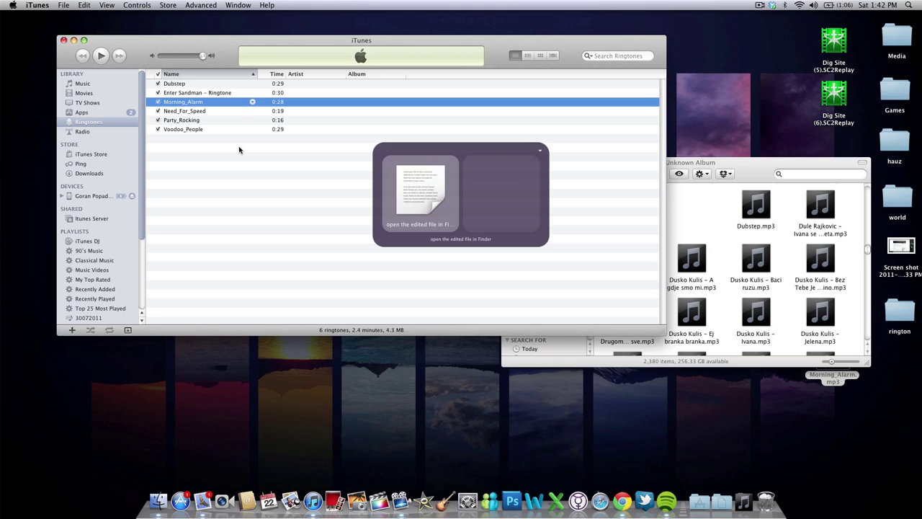
- Show the text "file ready for sync to iPhone" on screen in Large Type using the launcher, and dismiss it
key("period")
type("fil")
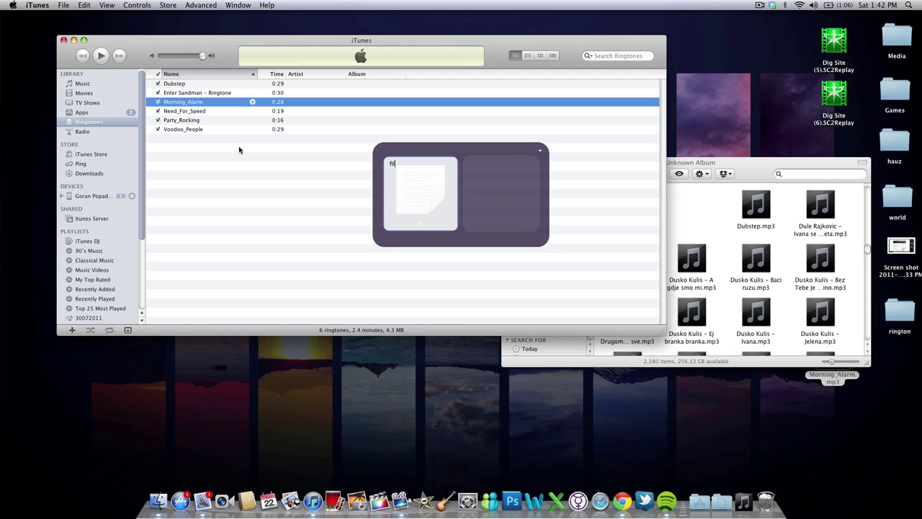
type("e ready for sync to iPhone")
key("Return")
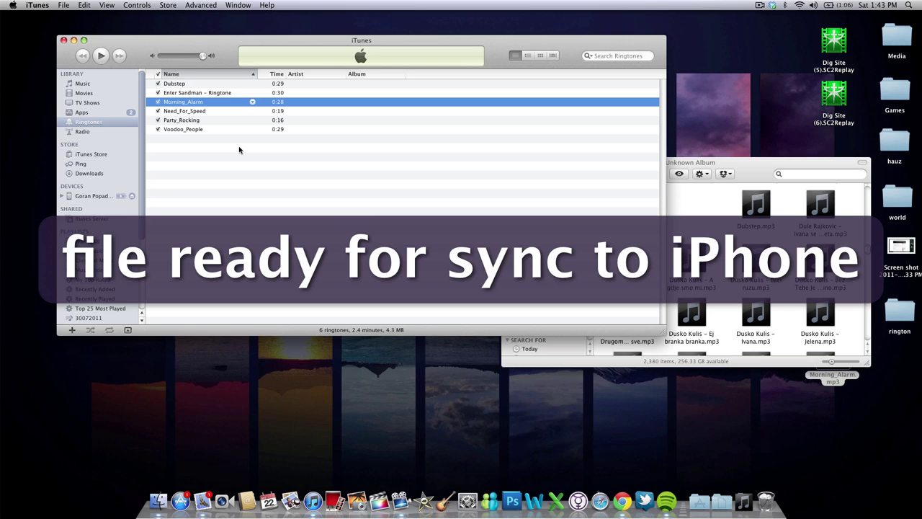
key("Escape")
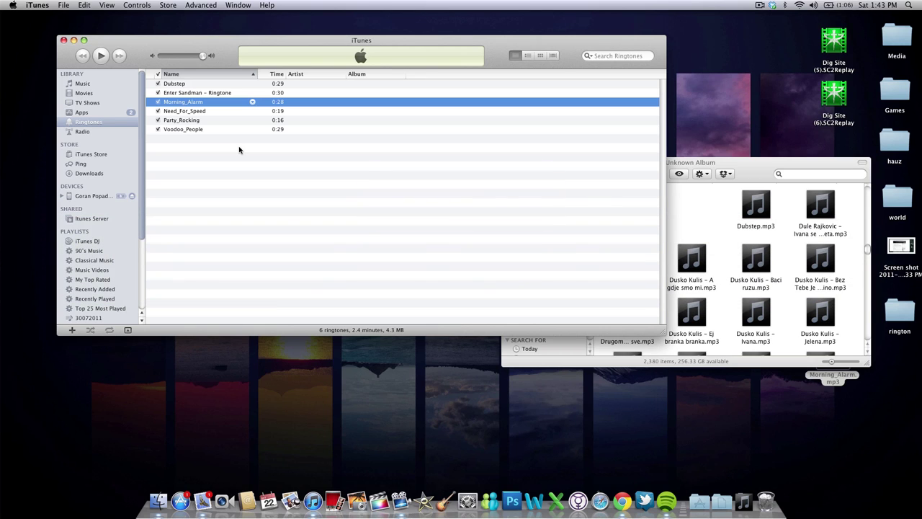
- Show the text "please note that this has been done on iTunes 10.5 and iOS 5.0" in Large Type using the launcher
key("ctrl+space")
type("pl")
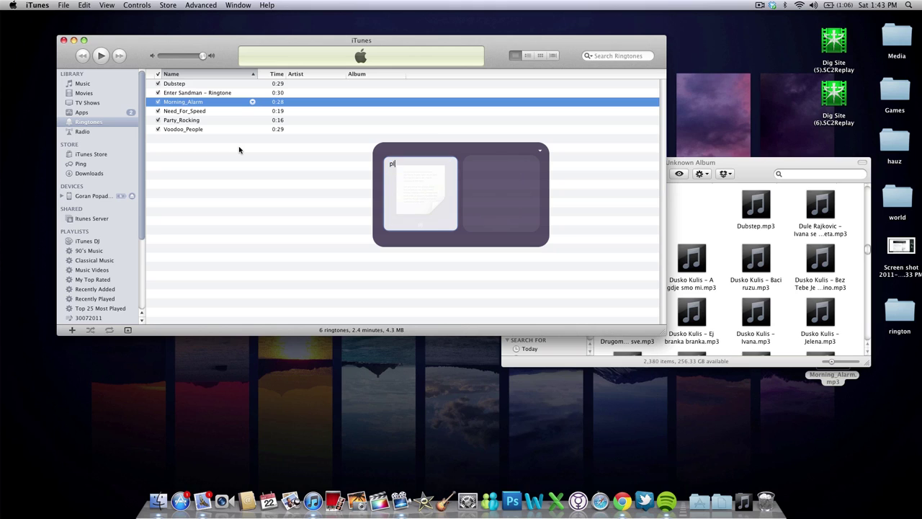
type("eas nnote that this ")
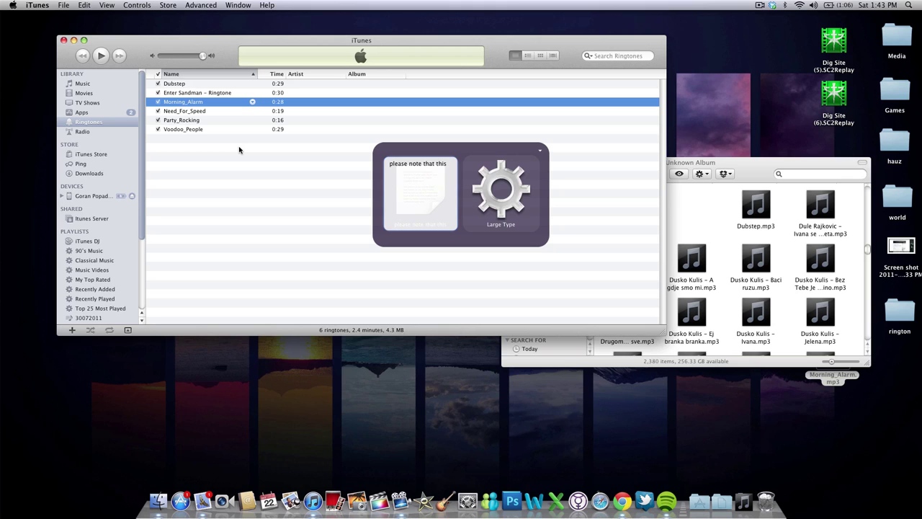
type("has been done on")
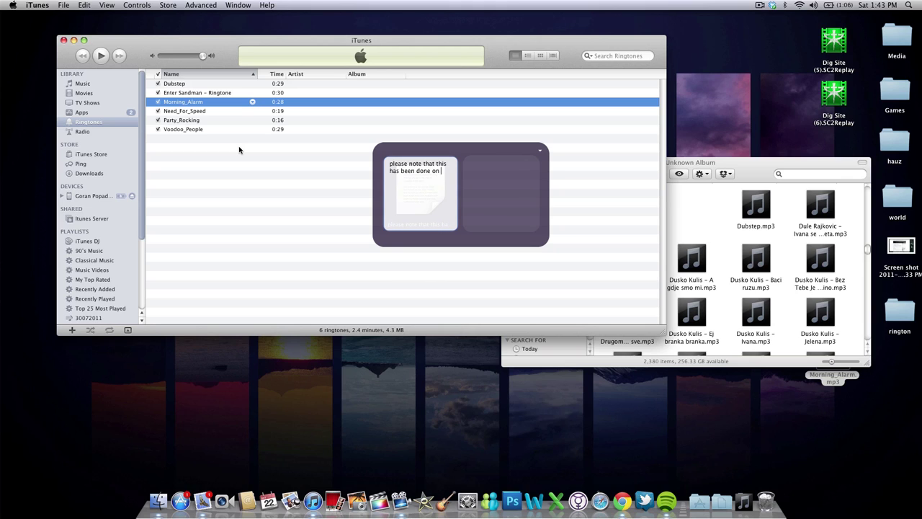
type(" iTunes 10.5 and iOS 5.0")
key("Return")
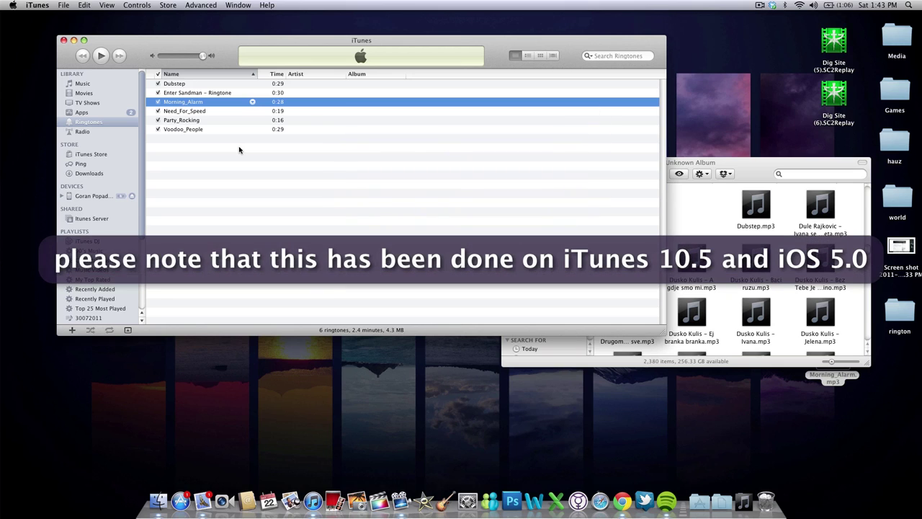